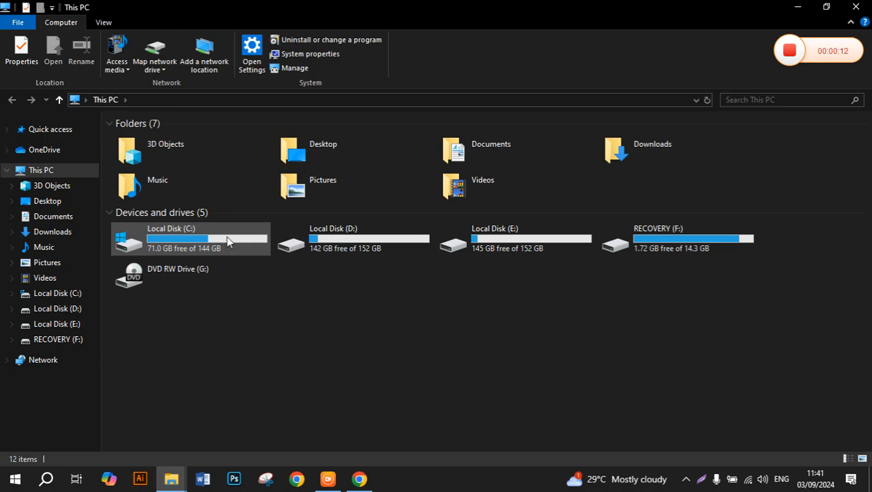
Navigate File Explorer to C:\MAMP\htdocs via Local Disk (C:) and the MAMP folder.
double_click(226, 236)
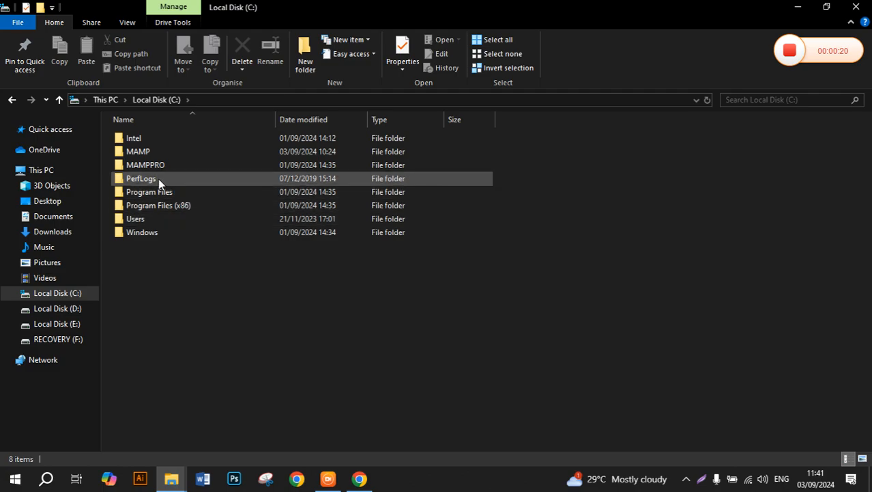
double_click(144, 157)
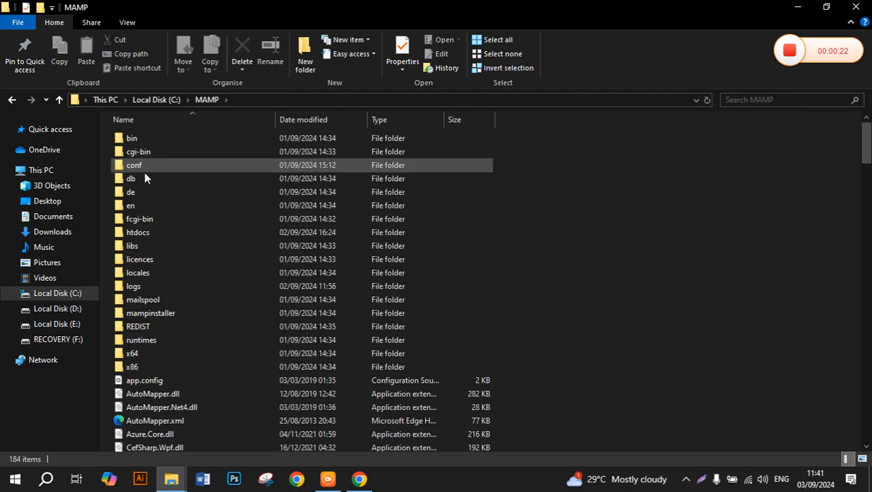
double_click(140, 232)
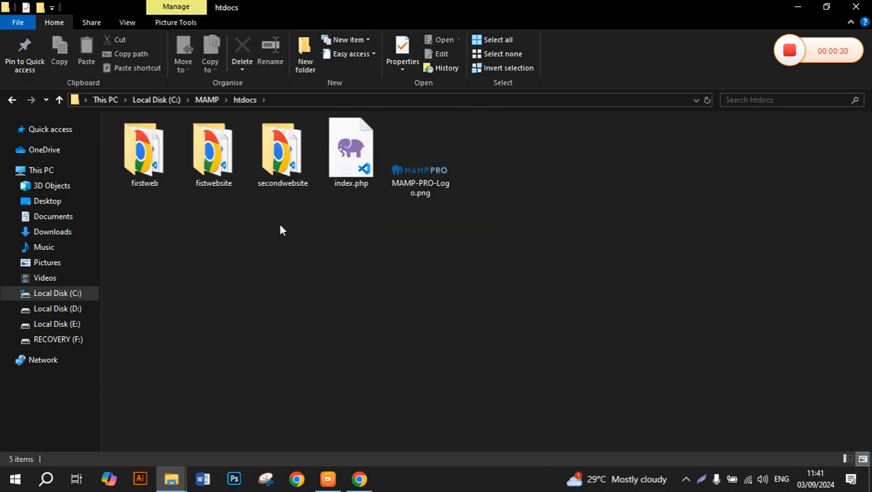
Create a new folder in htdocs and name it itservice.
right_click(280, 225)
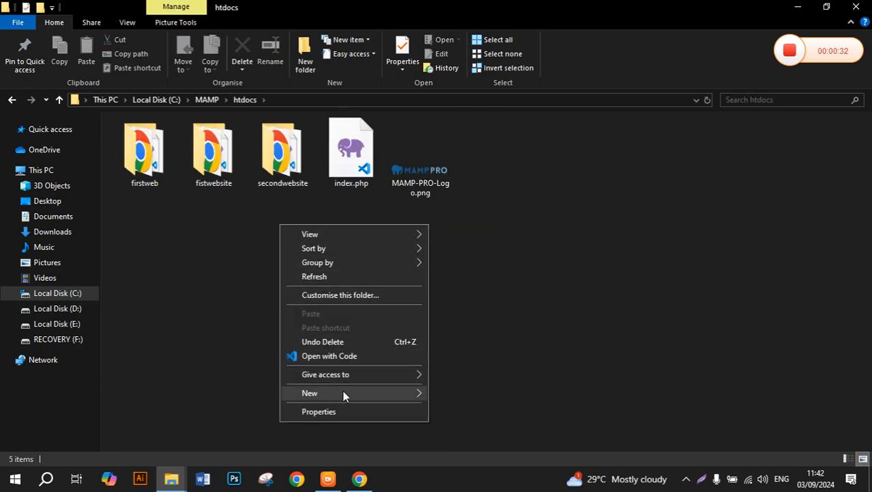
mouse_move(343, 393)
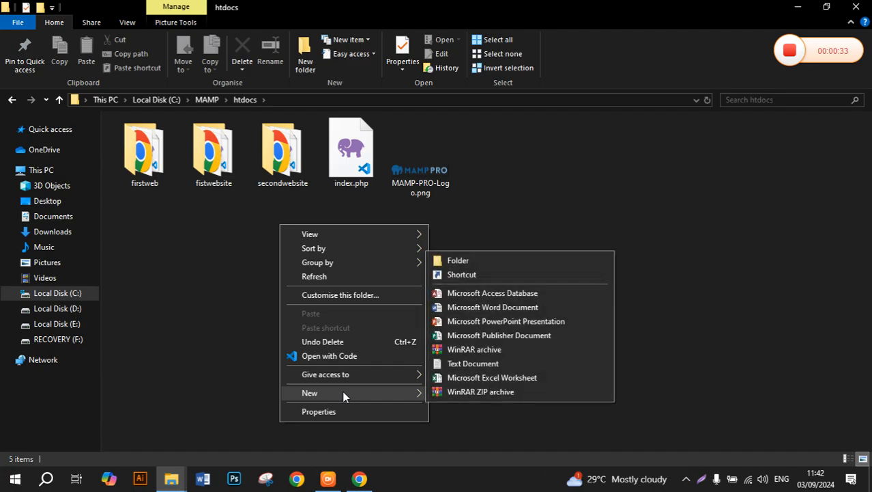
click(479, 265)
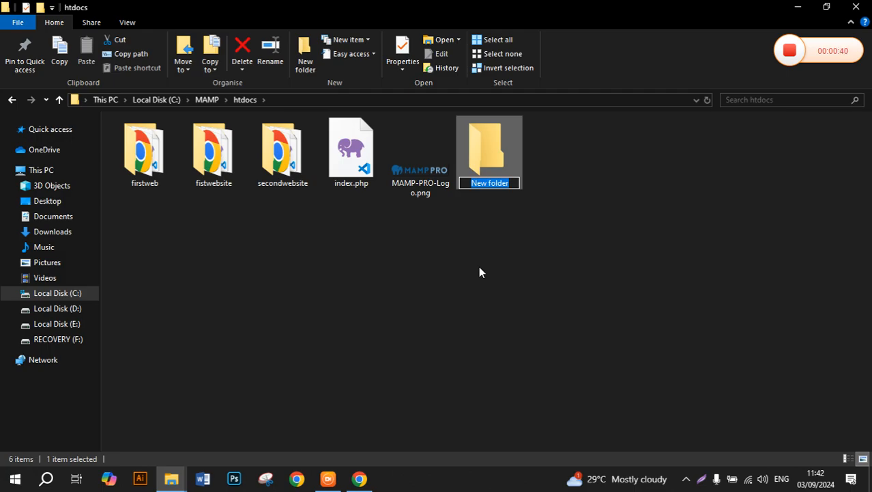
text(itsee)
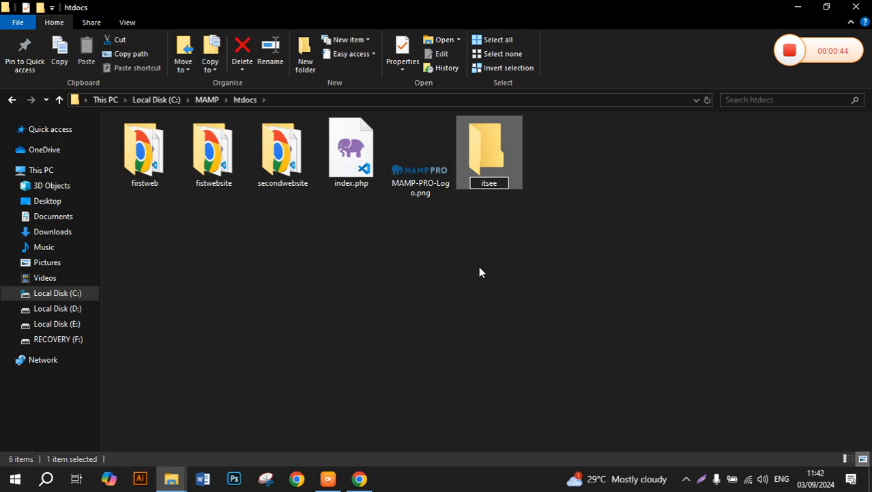
key(BackSpace)
text(rvice)
key(Return)
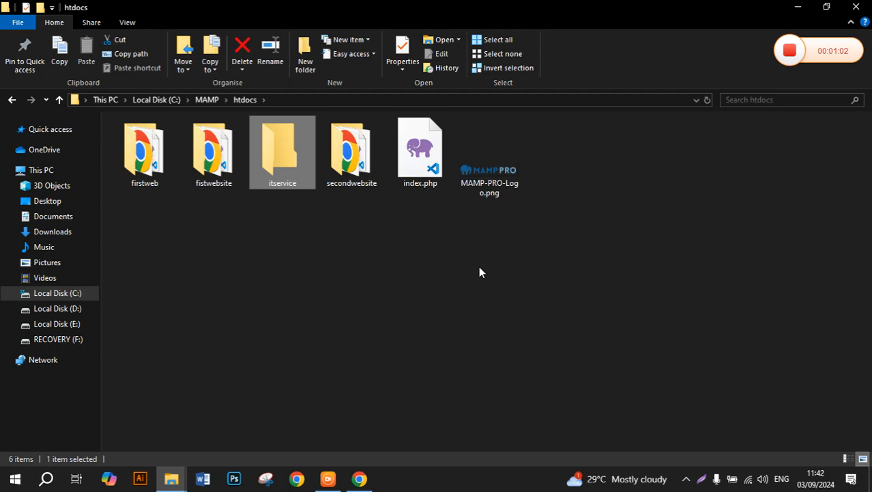
Copy wordpress-6.6.1.zip from the Downloads folder.
click(48, 235)
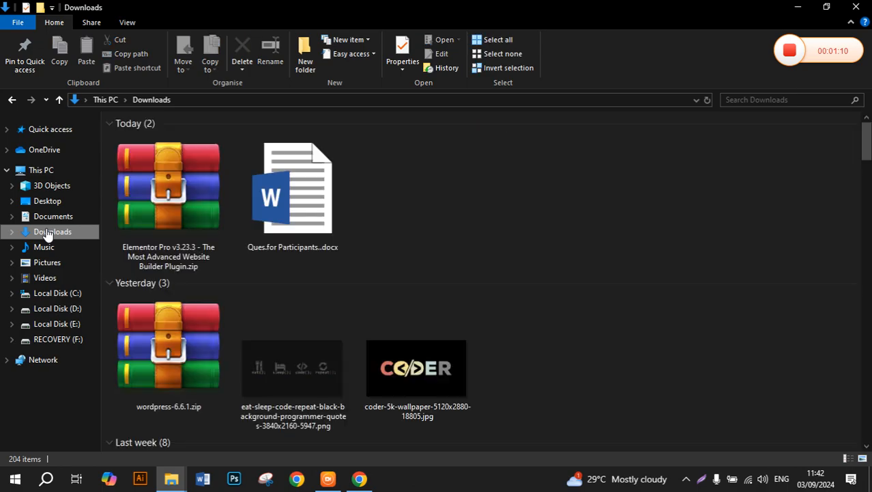
click(137, 354)
right_click(138, 354)
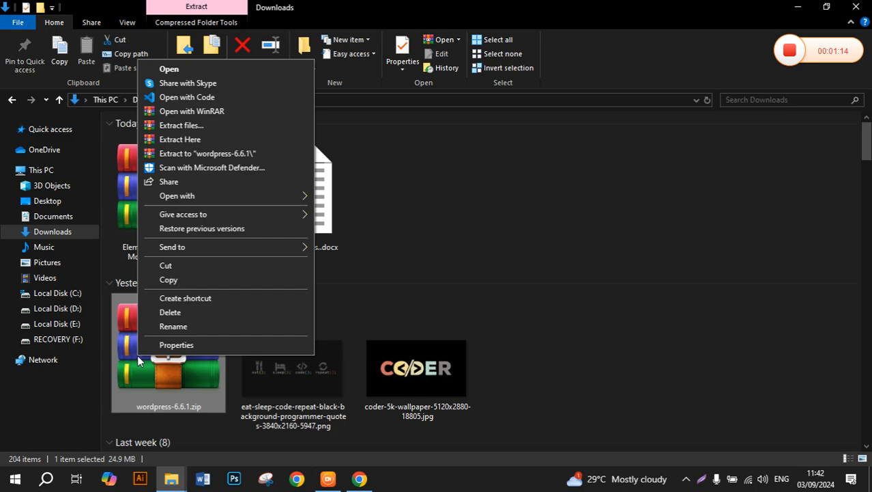
click(175, 281)
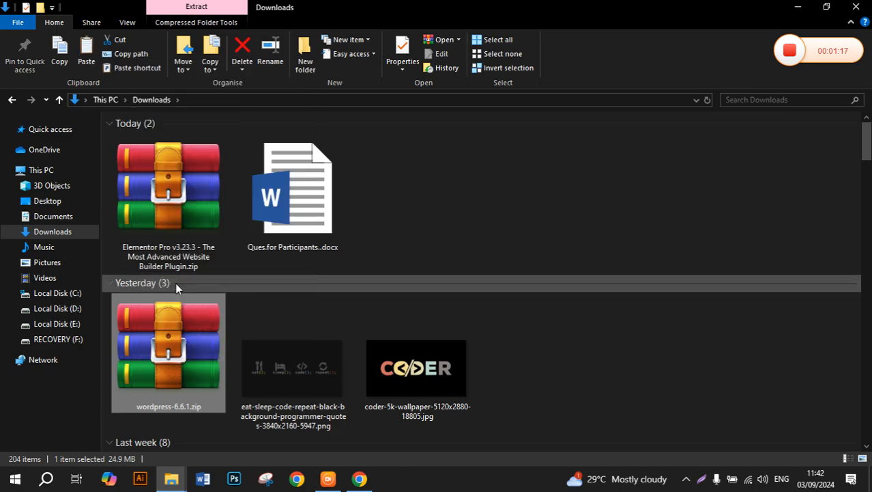
Paste the WordPress zip into the empty itservice folder in htdocs.
click(9, 101)
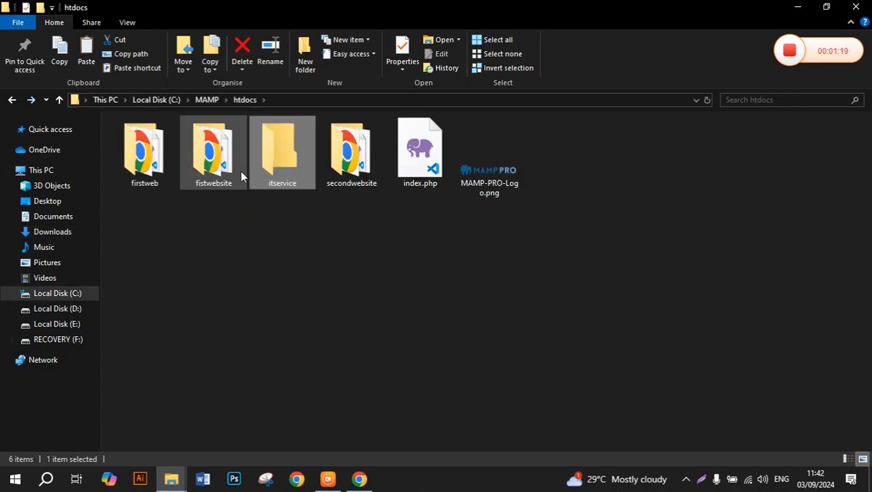
double_click(282, 163)
right_click(293, 189)
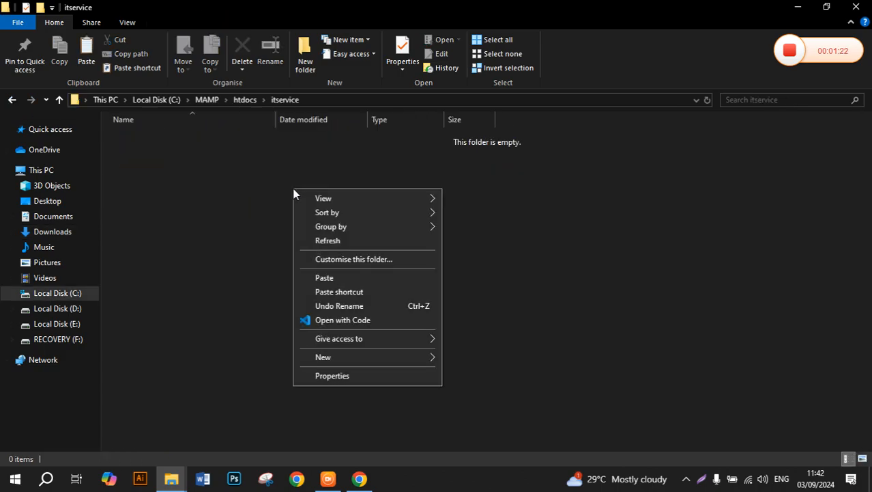
click(327, 278)
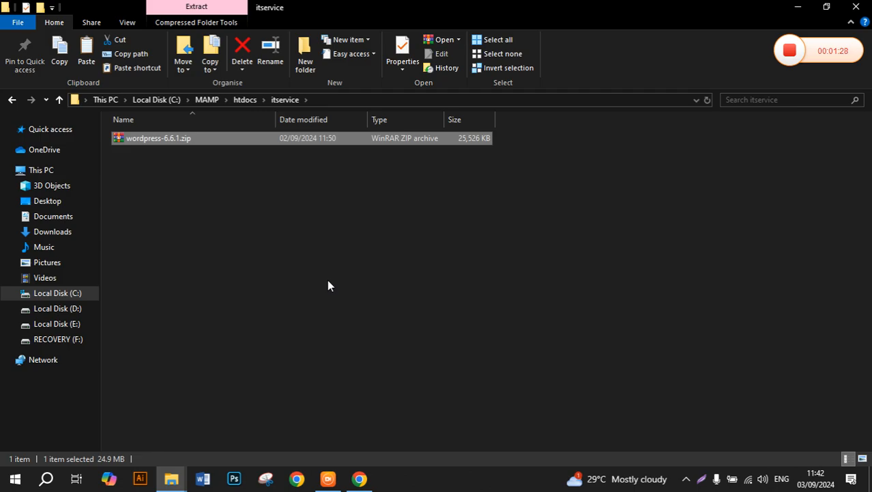
Extract wordpress-6.6.1.zip in place, then delete the zip archive.
right_click(228, 141)
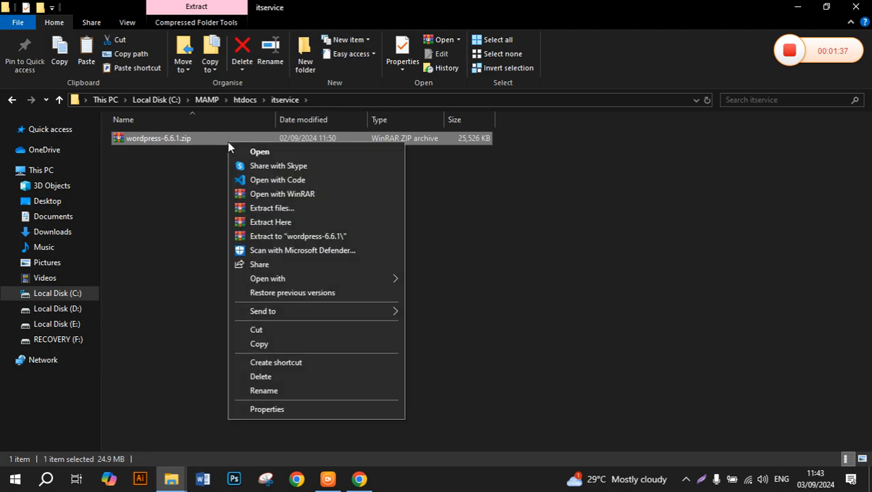
click(268, 222)
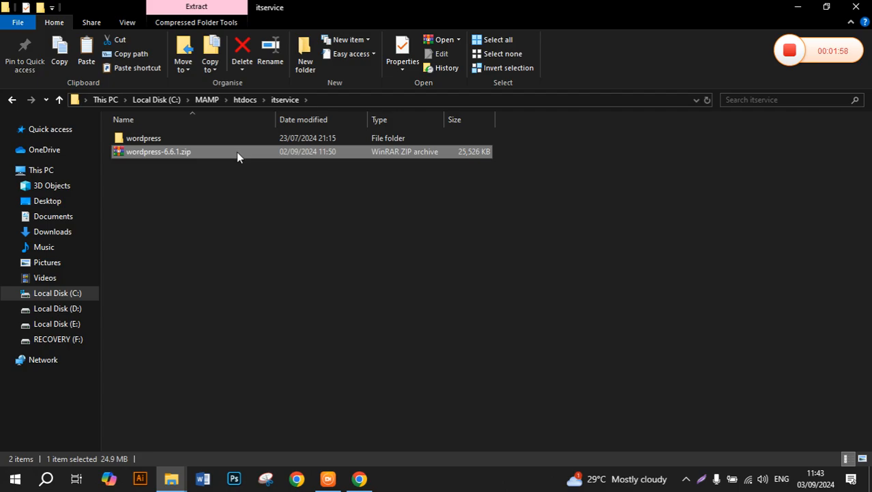
key(Delete)
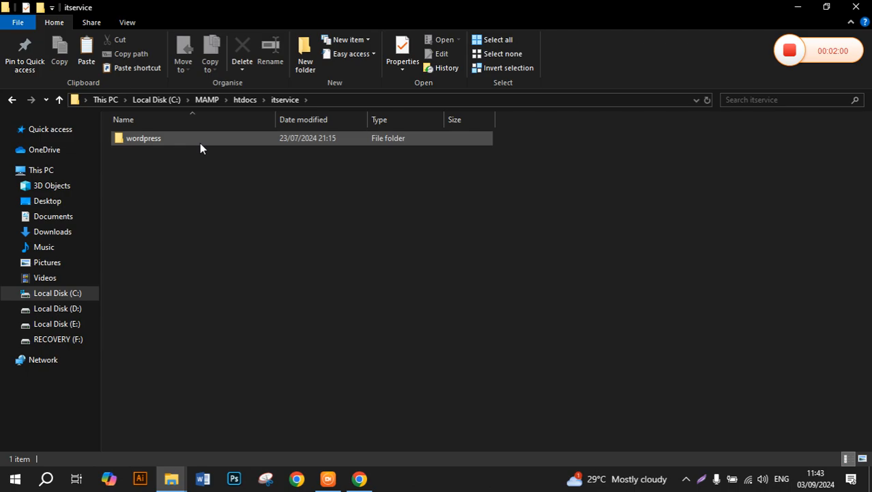
Move all 19 WordPress files from the wordpress subfolder up into itservice.
double_click(200, 142)
click(208, 164)
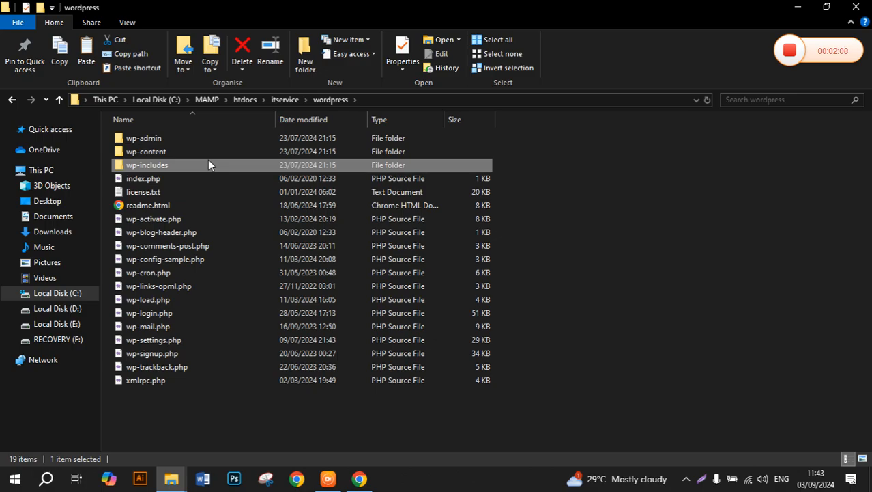
key(ctrl+a)
key(ctrl+x)
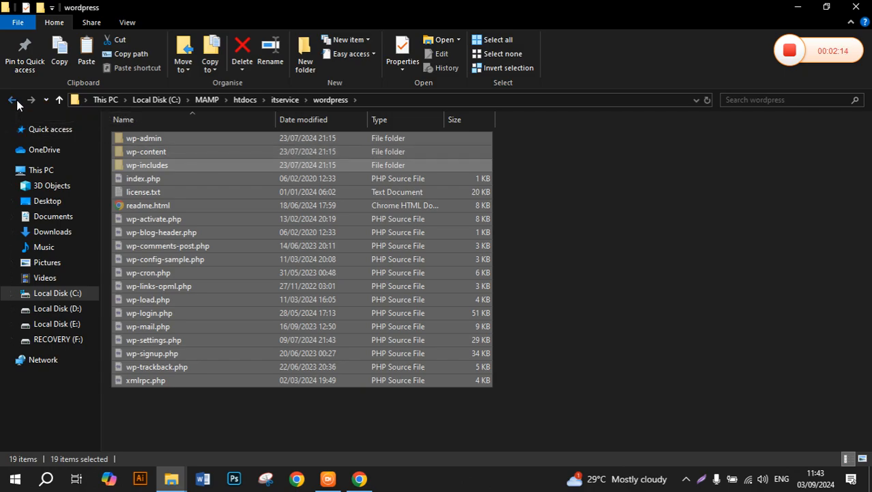
click(12, 100)
click(202, 179)
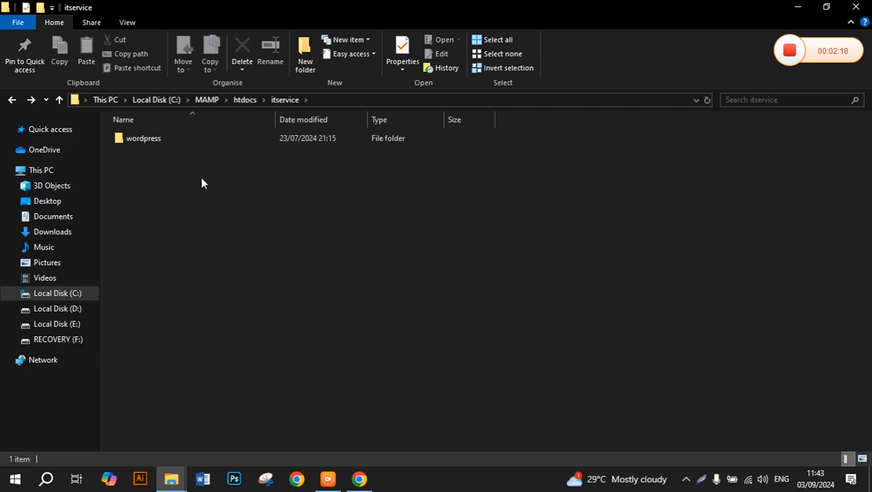
key(ctrl+v)
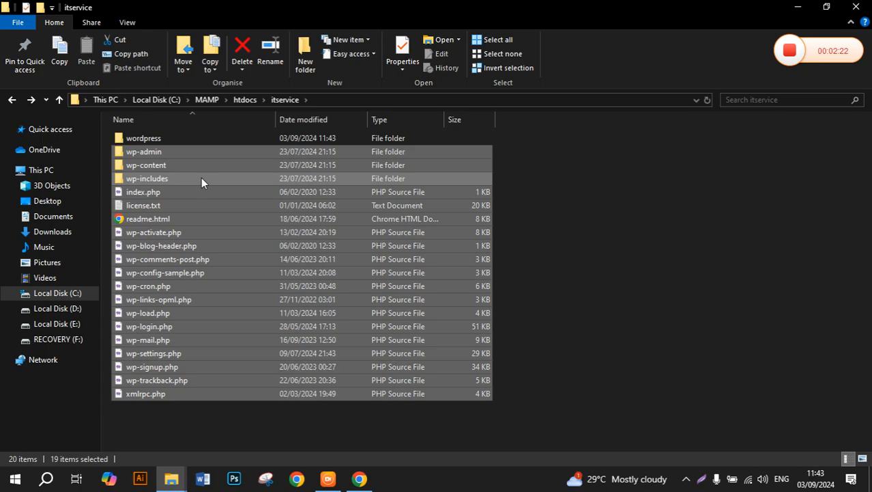
Delete the empty wordpress folder and return to htdocs.
click(175, 142)
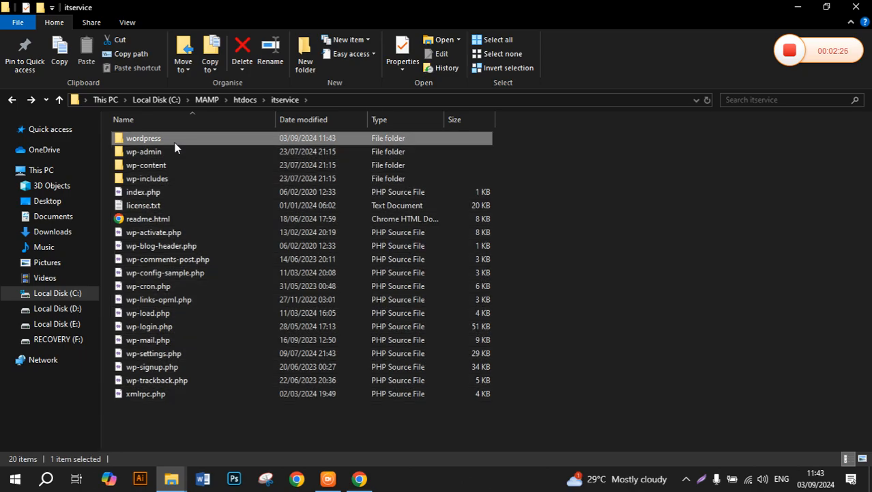
key(Delete)
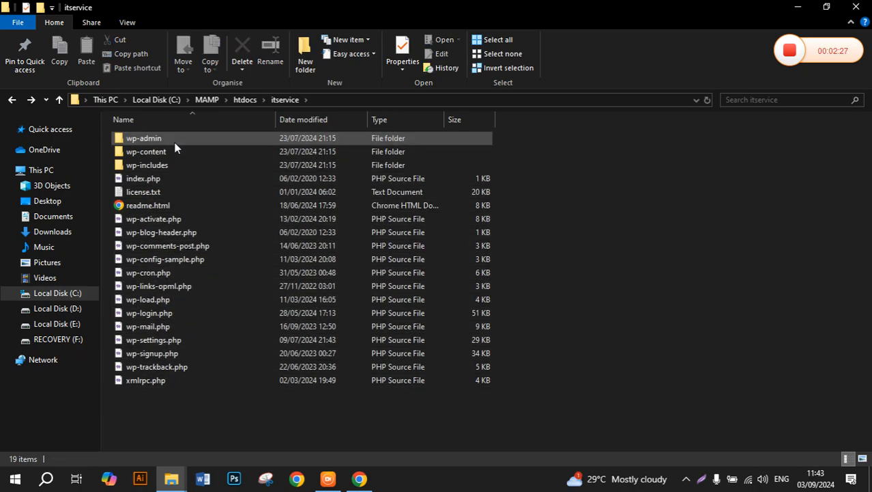
click(59, 100)
click(59, 101)
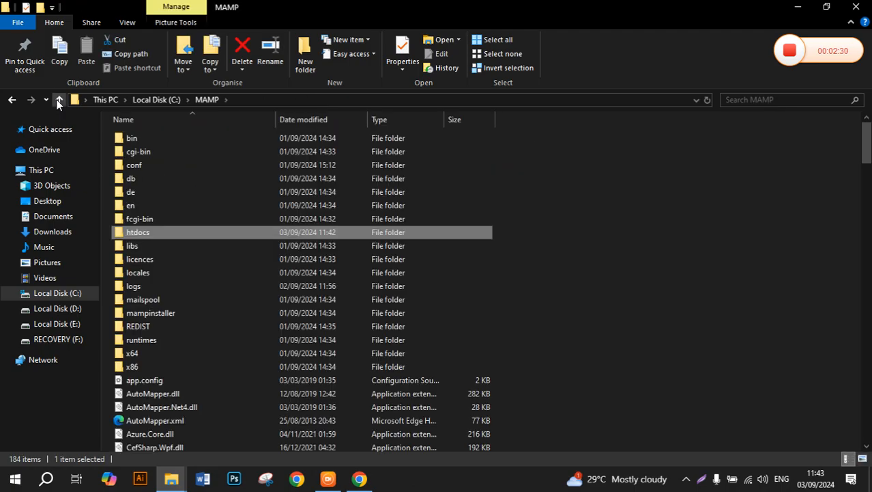
double_click(152, 235)
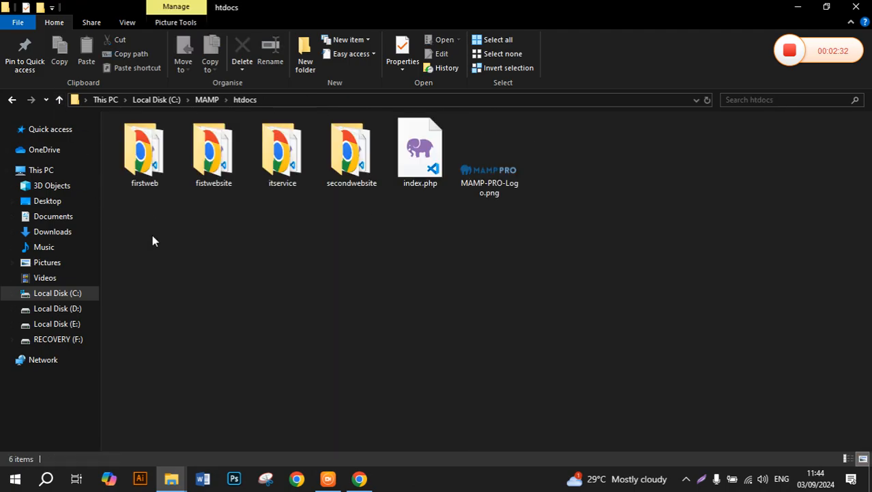
Check that itservice holds the 19 WordPress files, then minimise File Explorer.
double_click(288, 182)
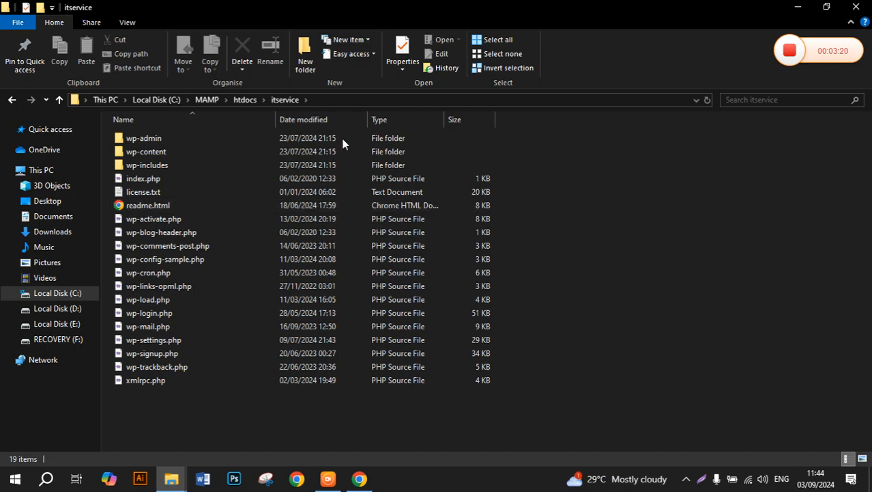
click(799, 9)
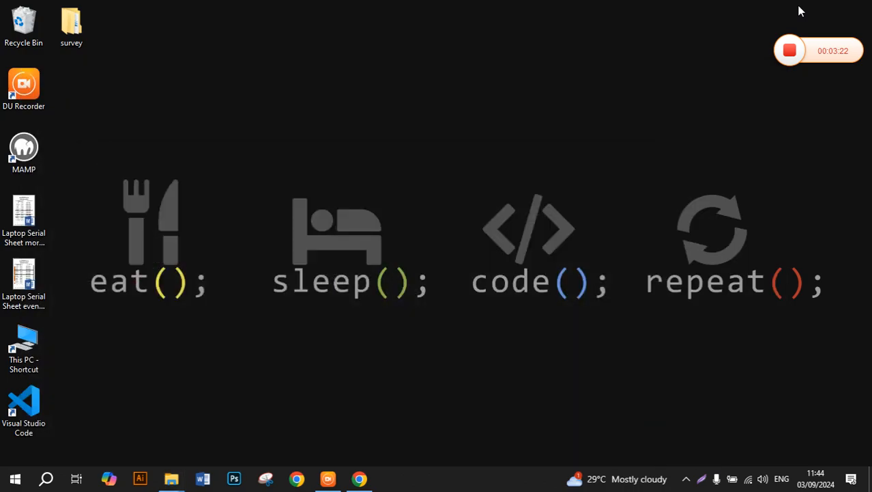
Launch MAMP from its desktop shortcut so Apache and MySQL servers start.
double_click(41, 153)
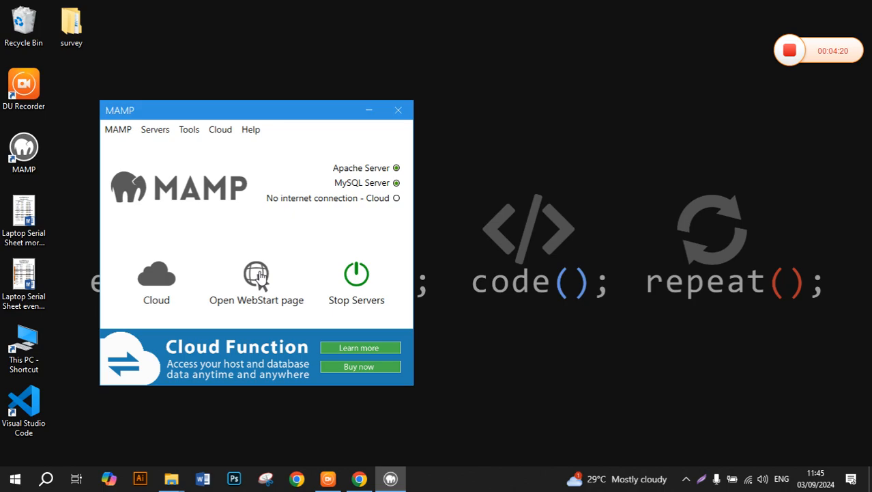
click(257, 274)
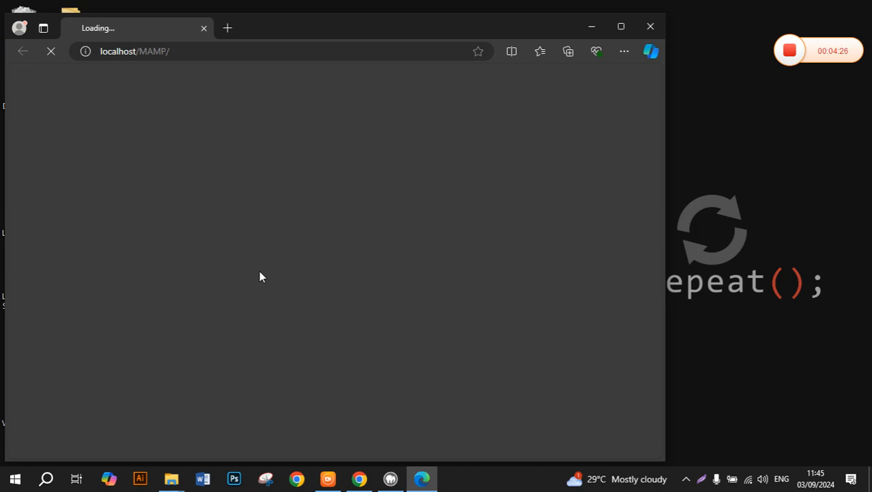
click(247, 53)
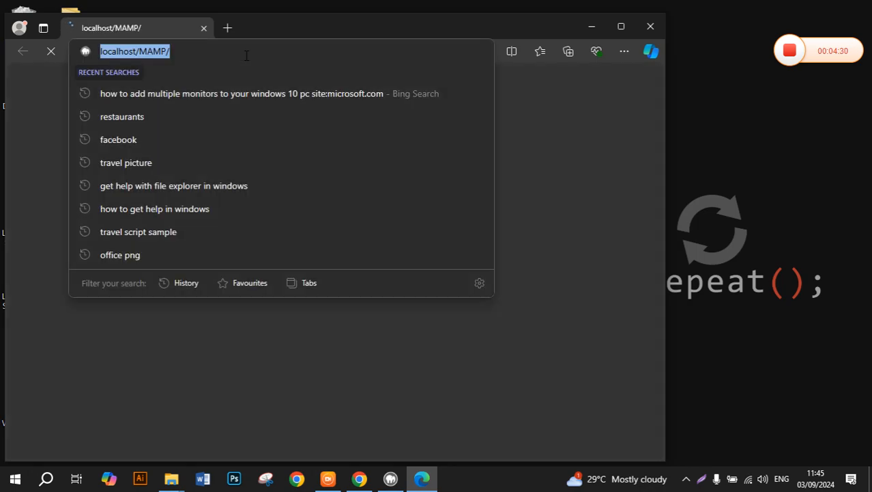
key(BackSpace)
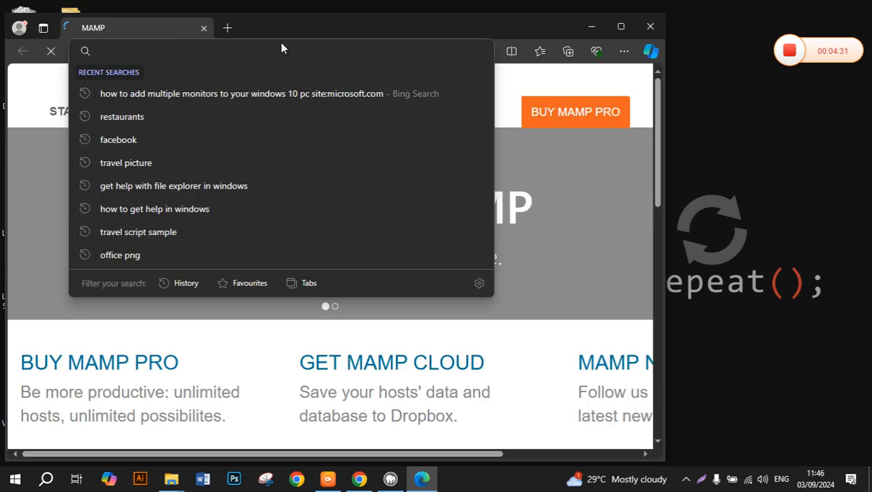
click(659, 27)
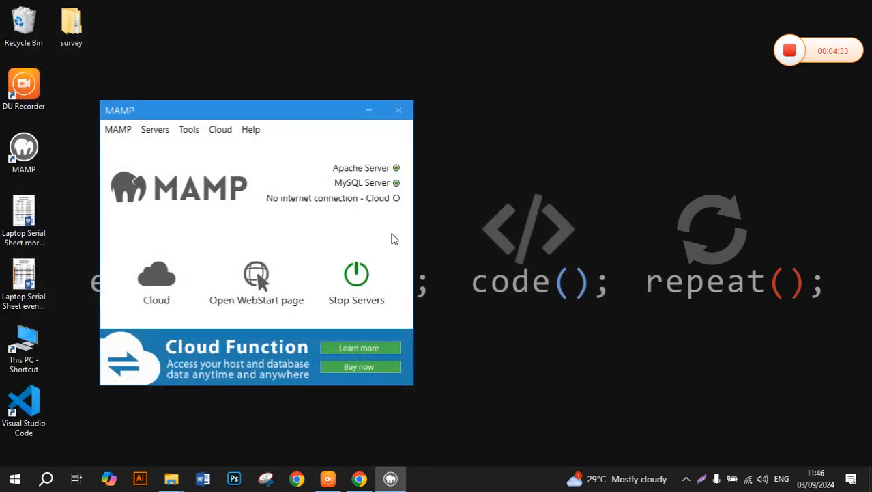
click(359, 477)
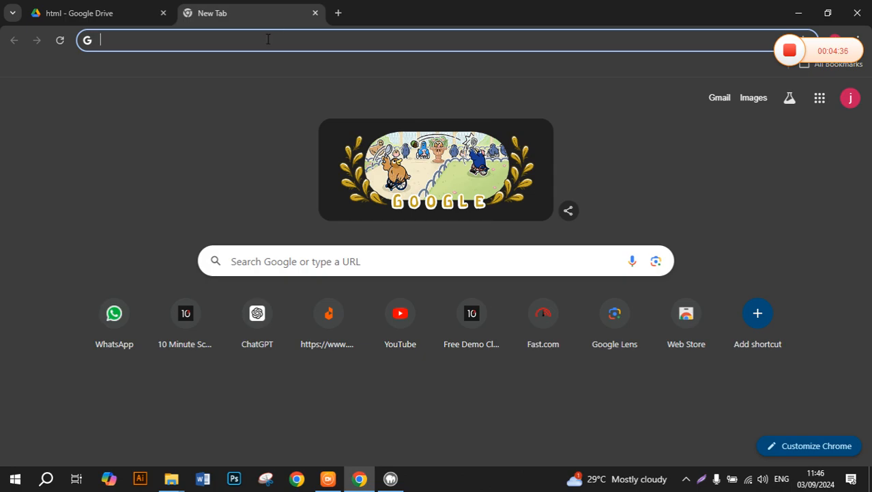
key(ctrl+v)
key(Return)
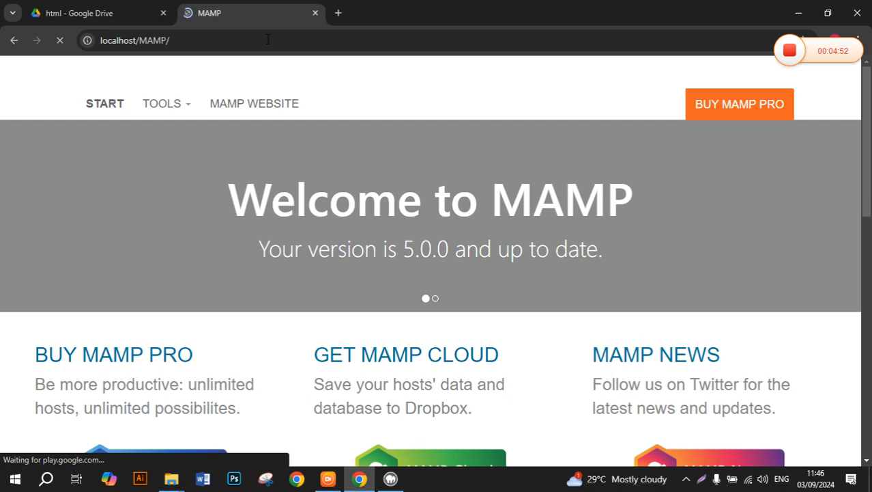
click(339, 13)
click(301, 41)
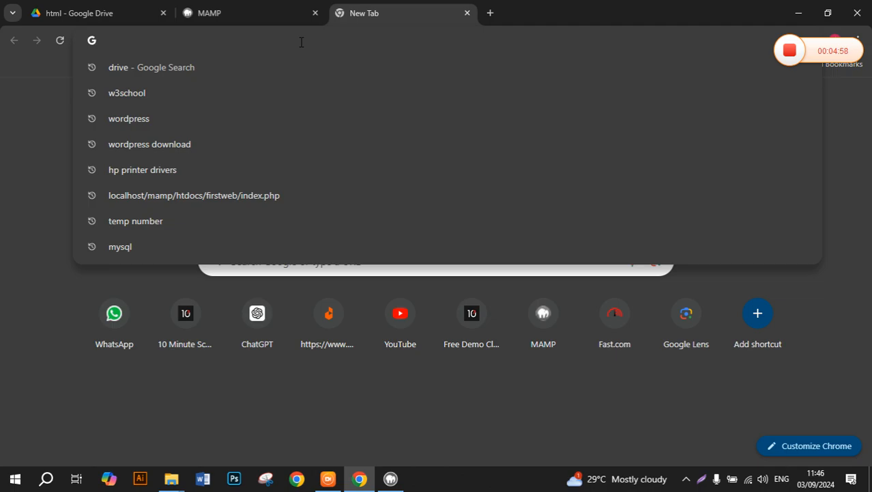
Type localhost/ into the new tab's address bar without loading it.
text(lo)
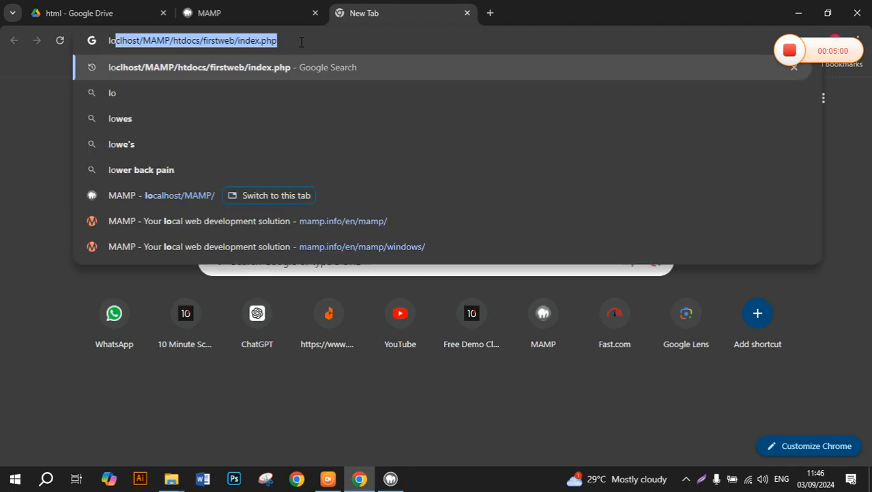
text(calhost)
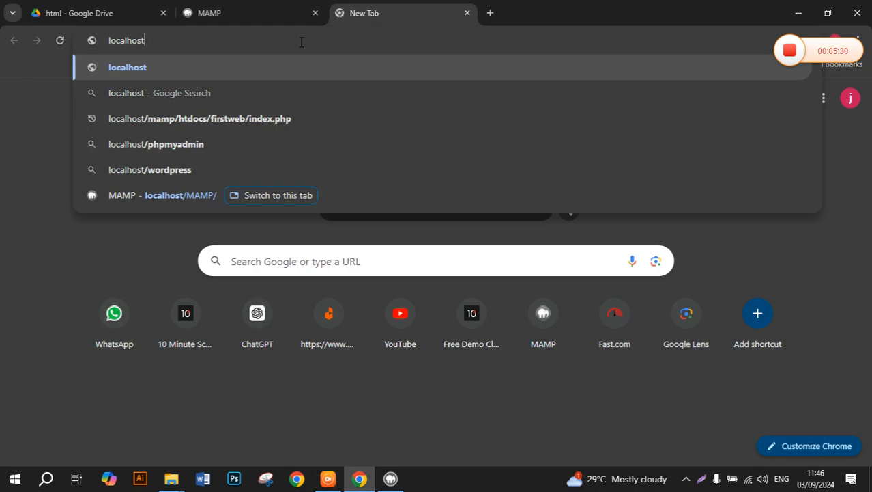
text(/)
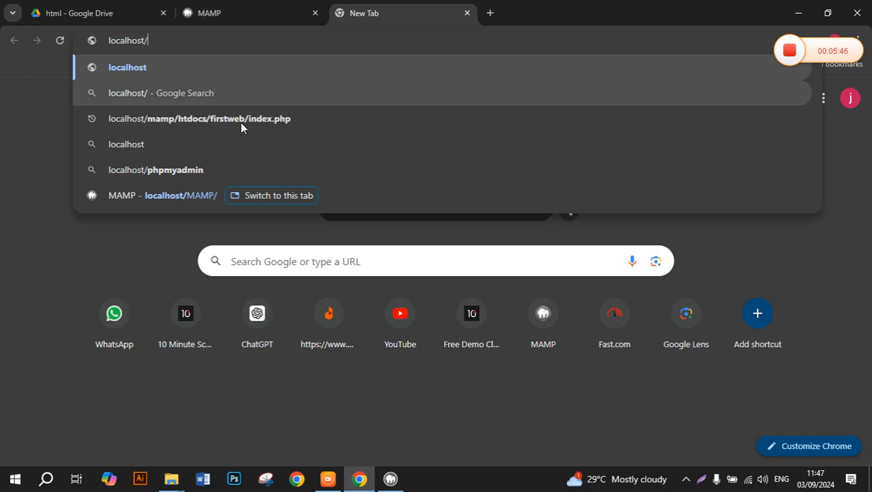
click(161, 483)
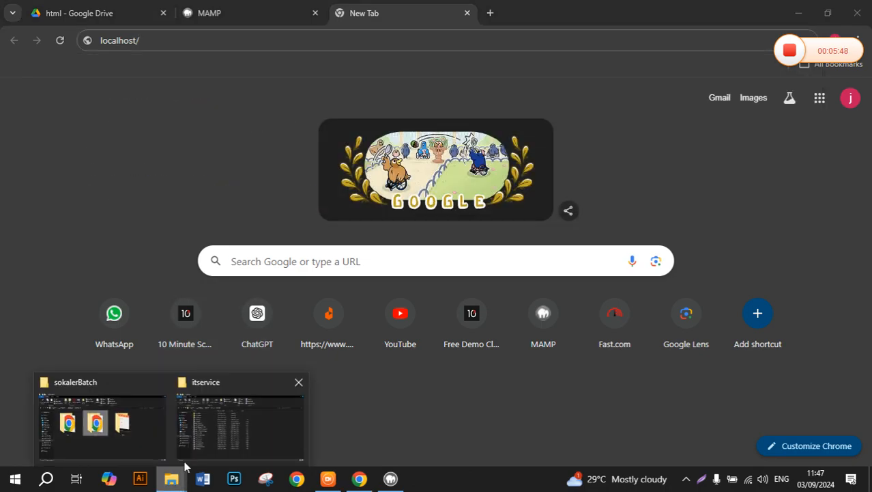
click(212, 441)
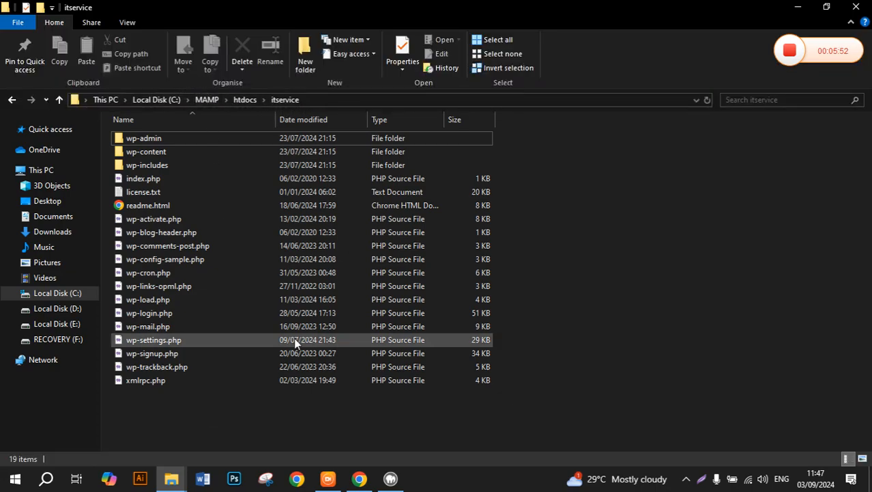
click(349, 475)
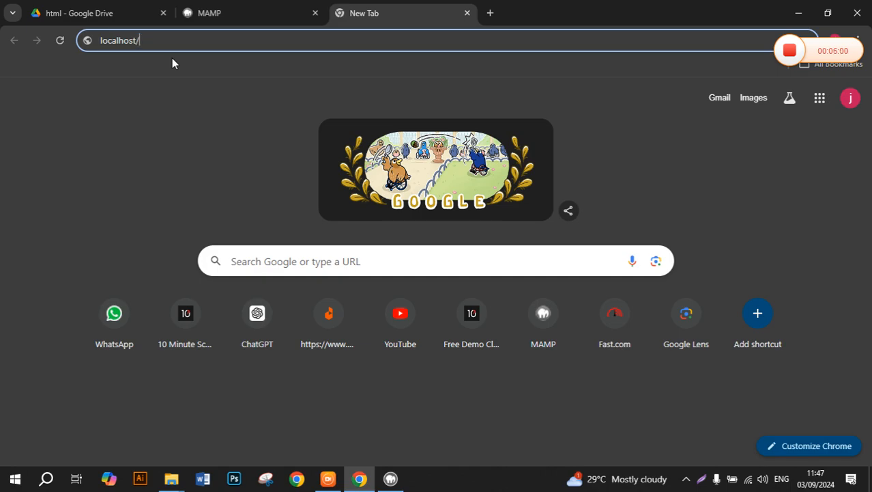
Load localhost/itservice to reach the WordPress setup language selection page.
text(itse)
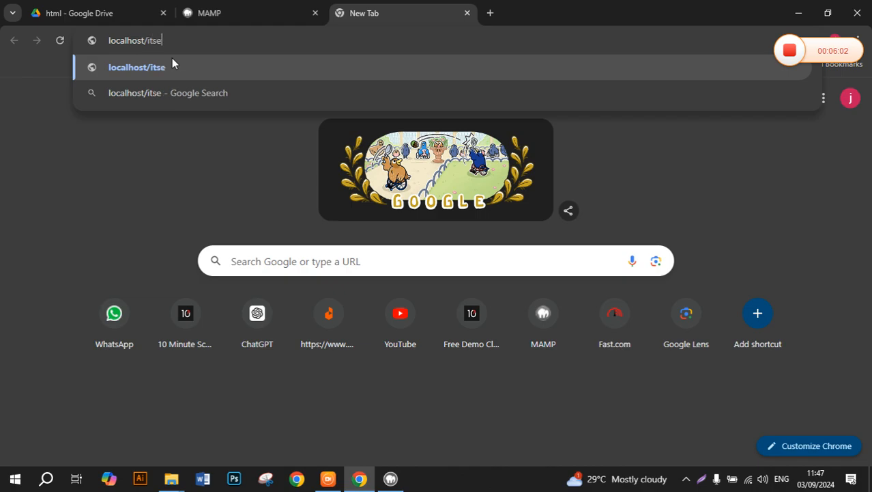
text(rvic)
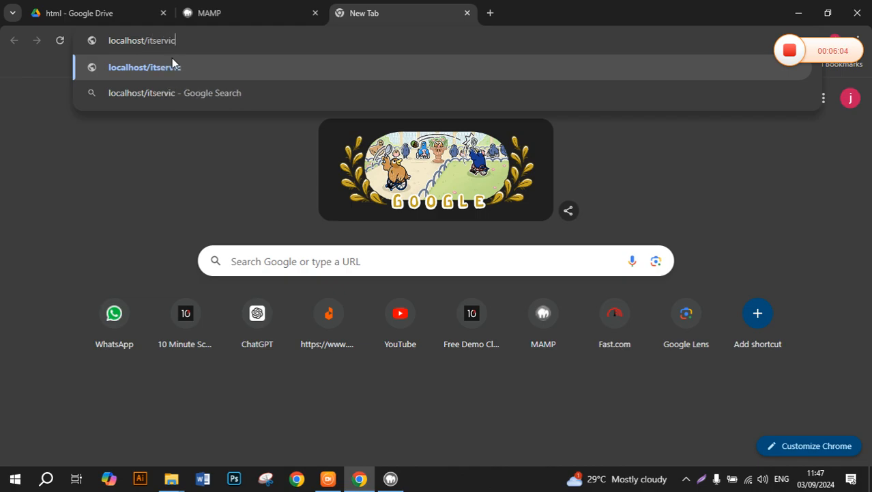
text(e)
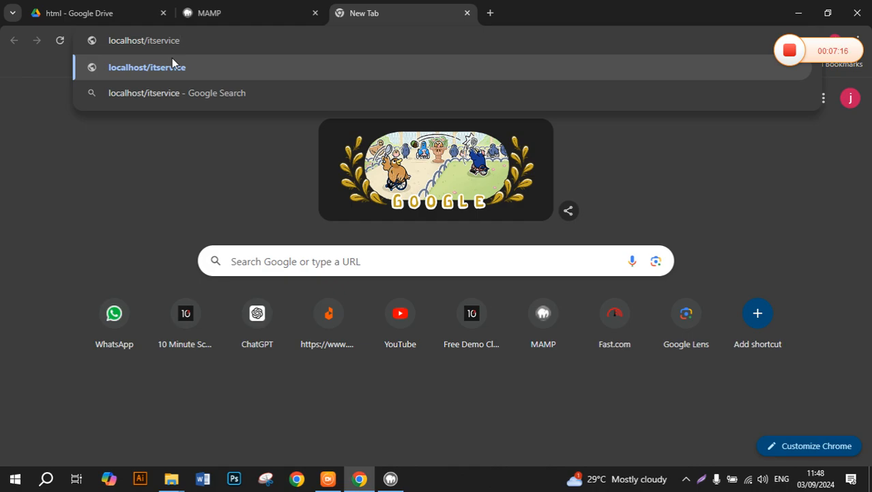
key(Return)
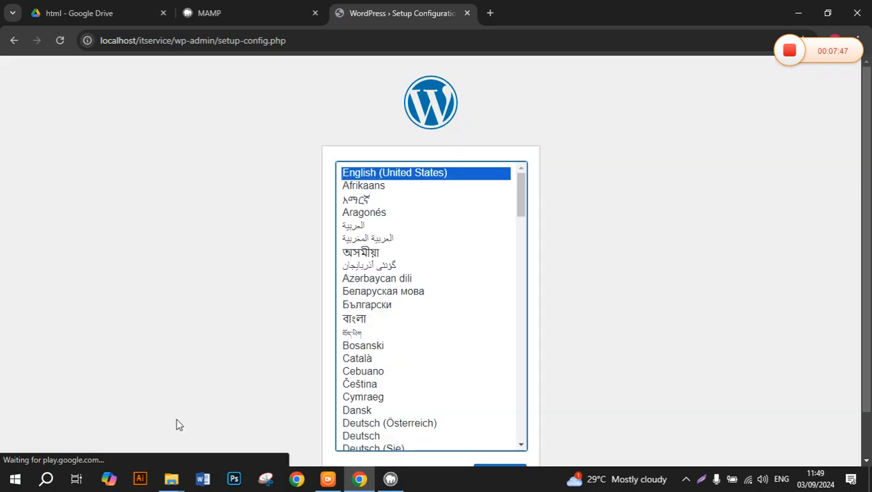
mouse_move(171, 478)
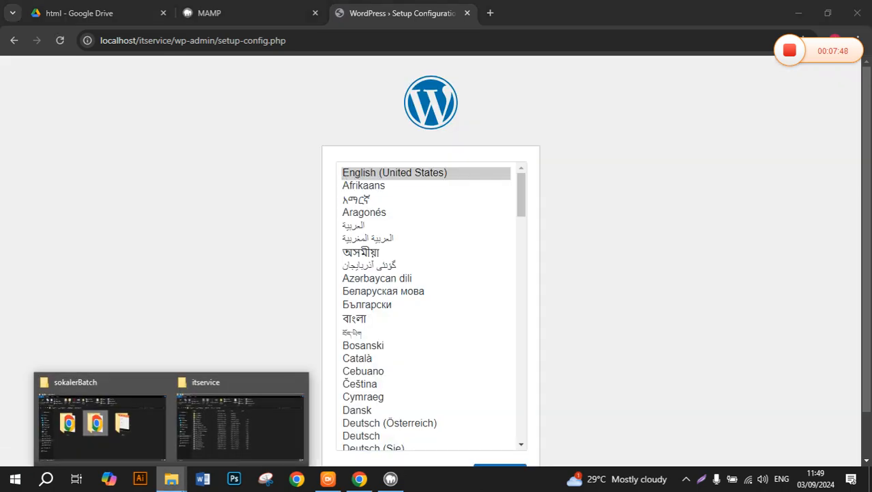
click(137, 422)
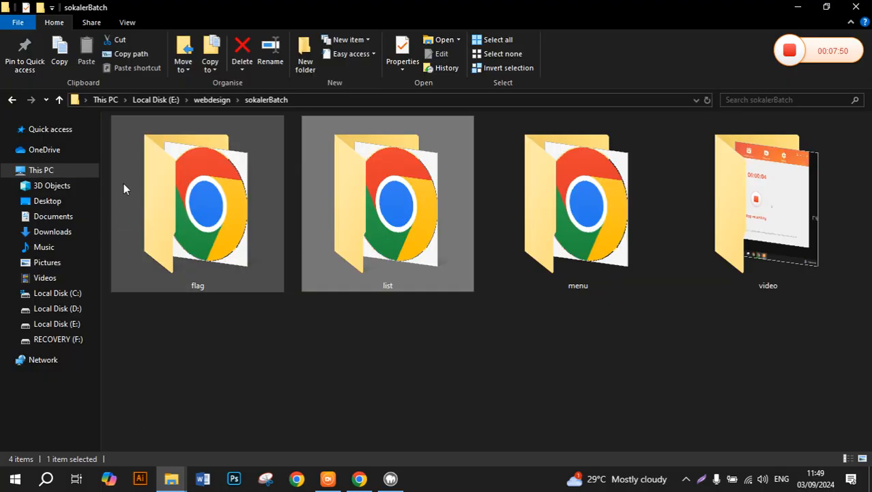
click(42, 295)
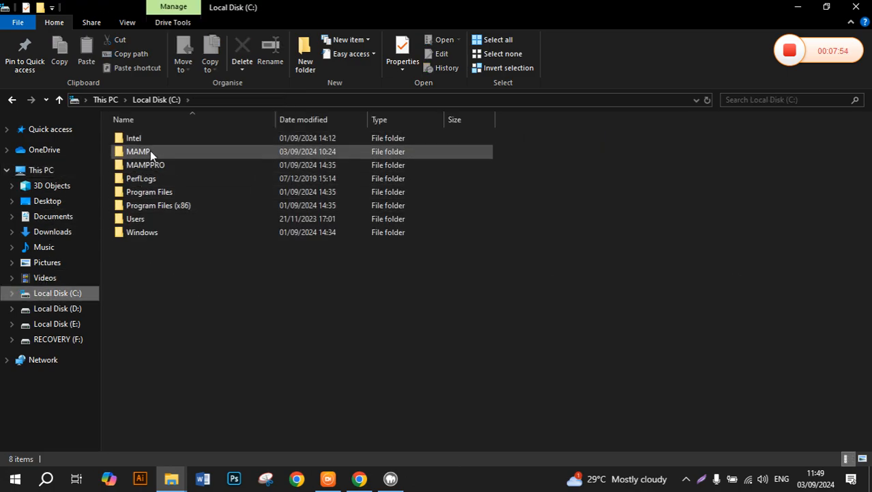
double_click(151, 151)
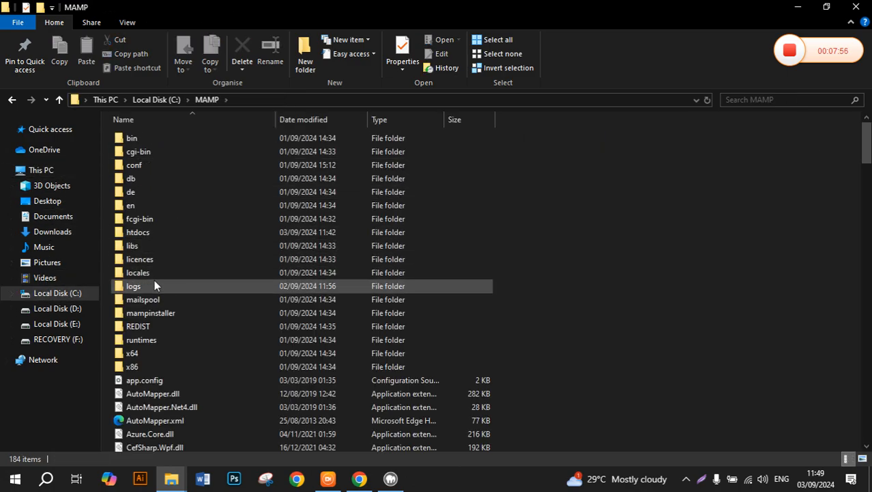
double_click(150, 231)
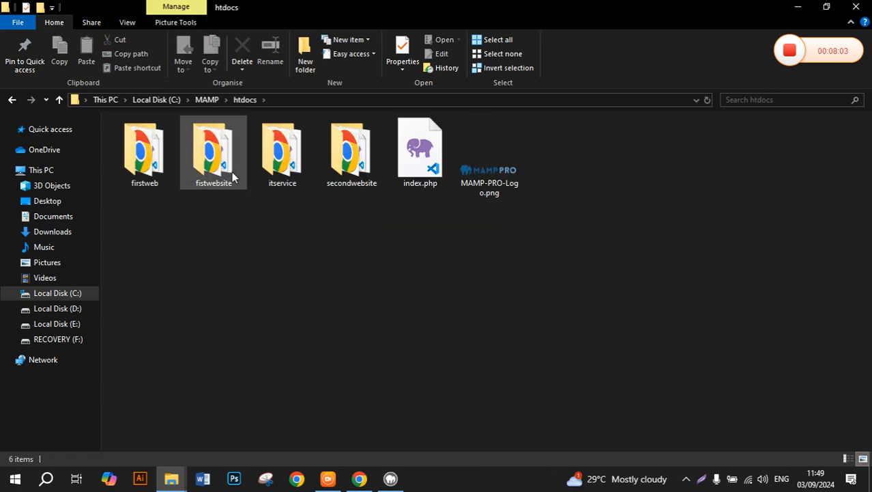
click(290, 164)
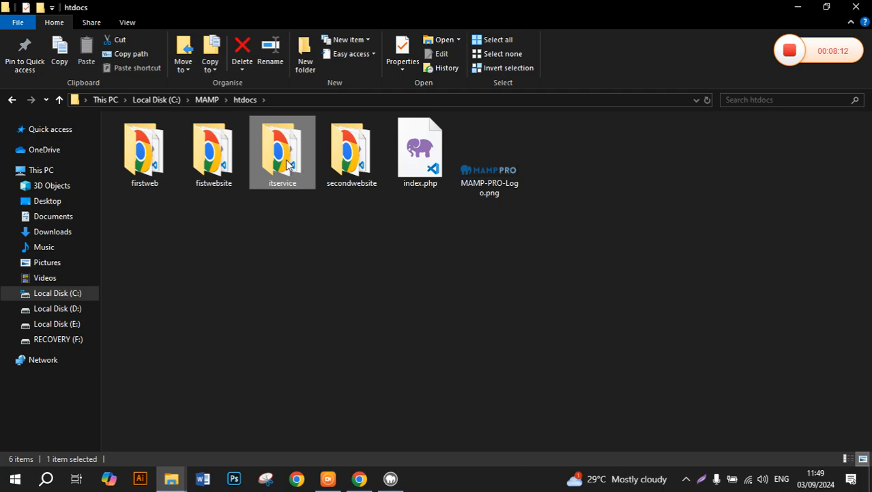
click(140, 149)
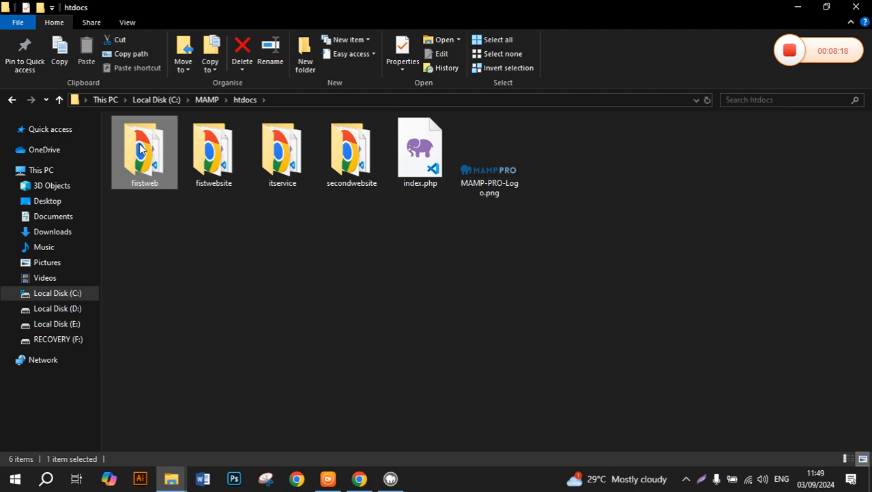
click(241, 167)
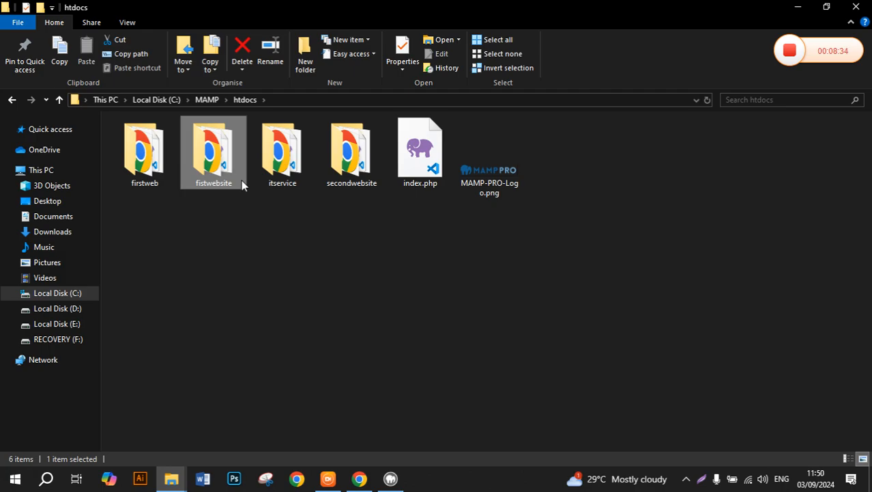
click(367, 482)
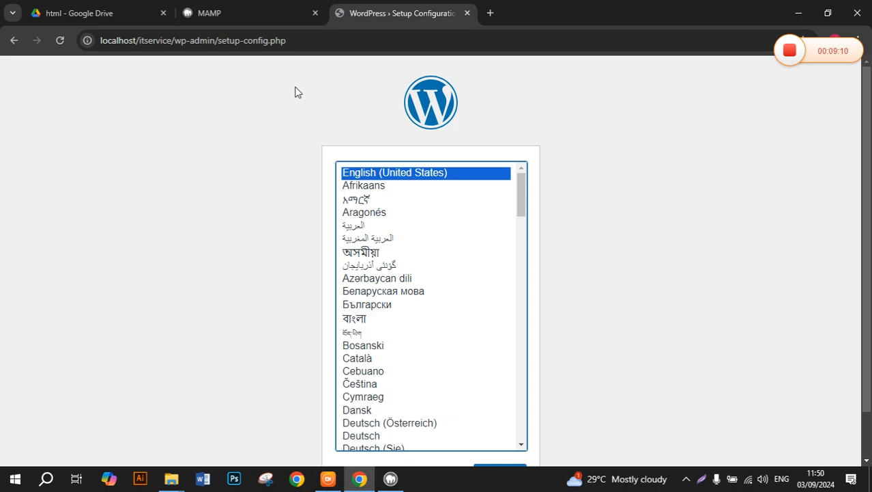
Keep English (United States) as the WordPress language and continue to the database-details welcome page.
click(642, 128)
scroll(641, 128, down, 2)
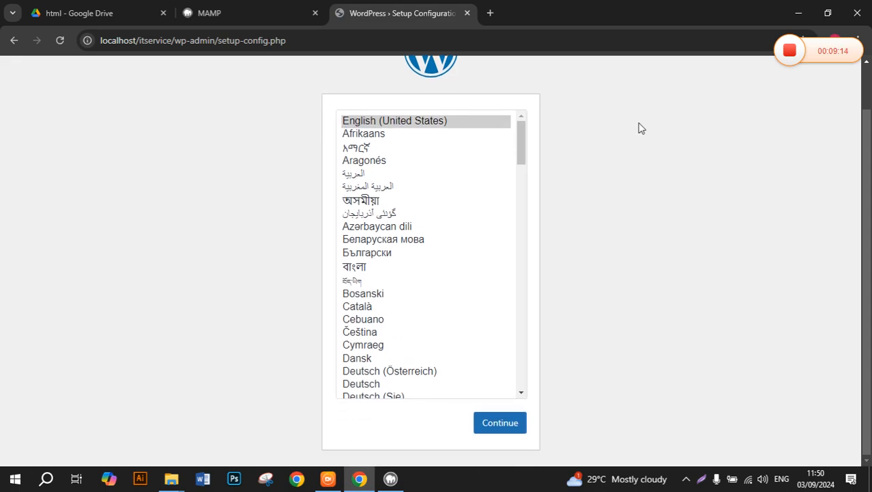
click(501, 423)
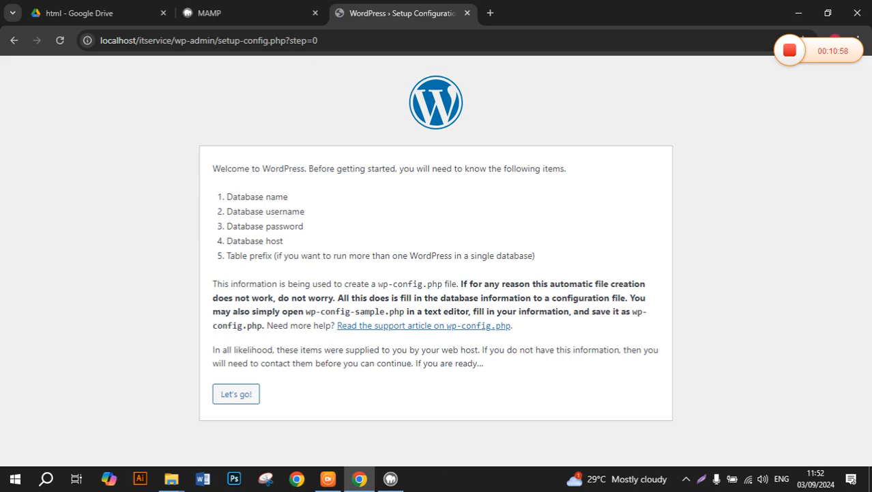
click(403, 483)
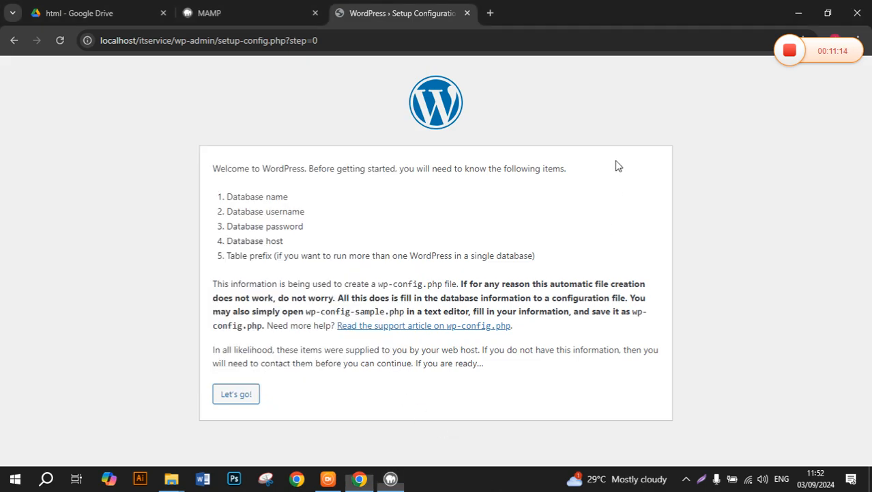
click(617, 168)
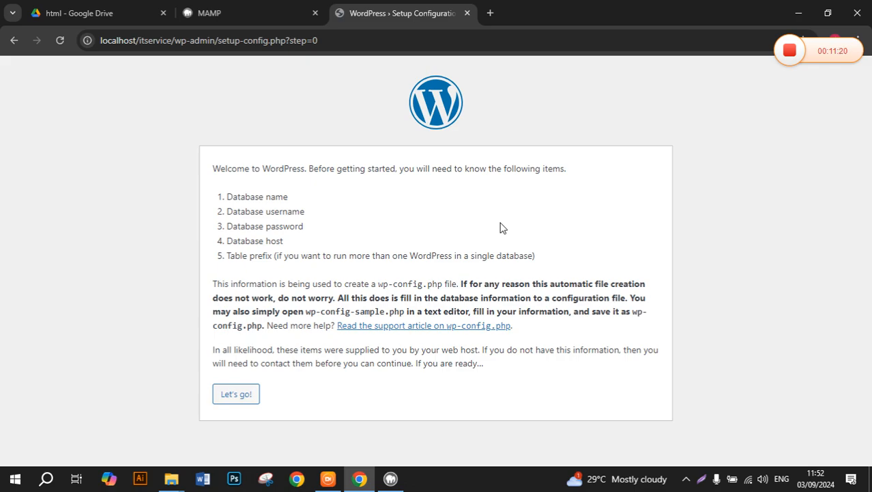
Return to the MAMP WebStart tab and show its TOOLS dropdown.
click(301, 10)
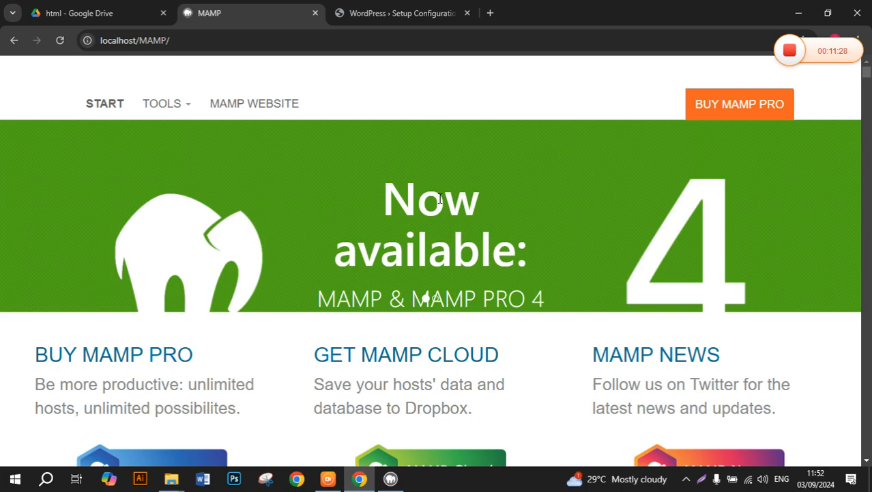
click(176, 113)
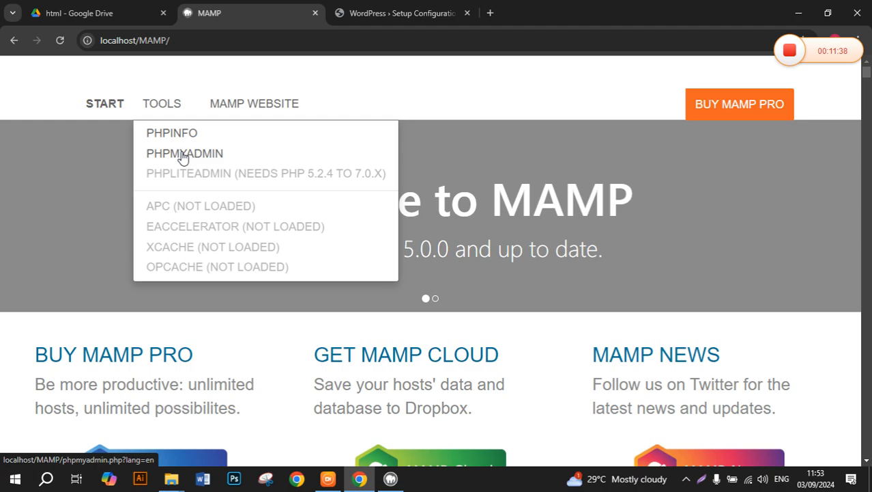
Launch phpMyAdmin from the MAMP TOOLS menu in a new browser tab.
click(183, 154)
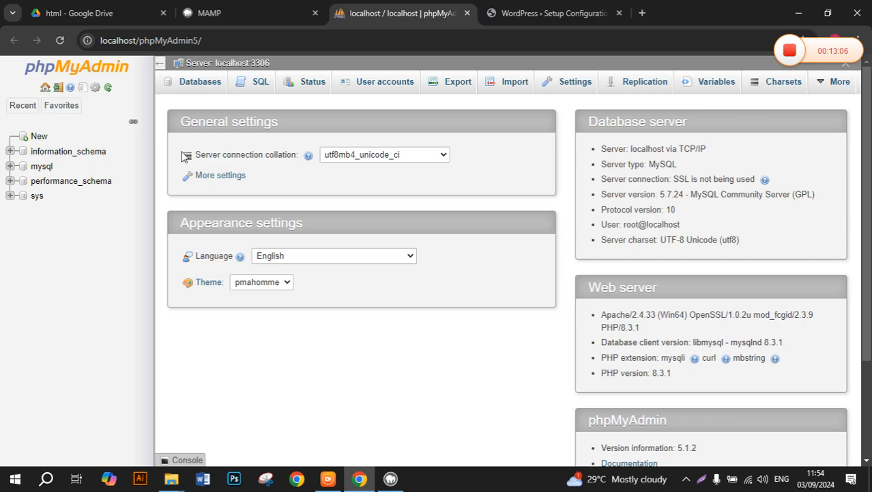
Go to the new-database page and enter itservice as the database name.
click(39, 138)
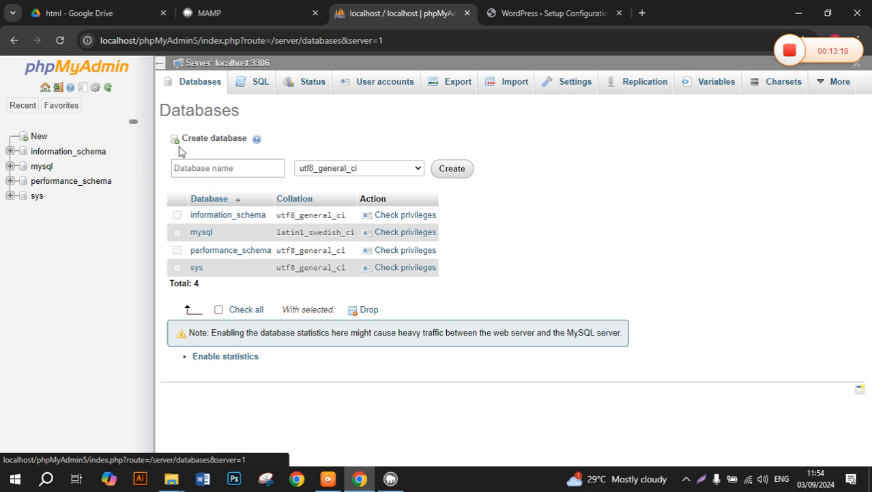
click(197, 170)
text(abc)
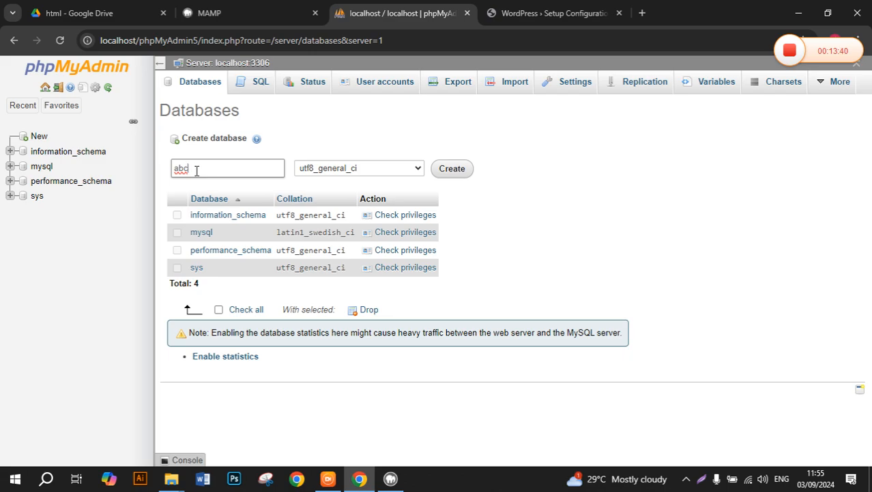
key(BackSpace)
key(BackSpace)
key(BackSpace)
text(itservice)
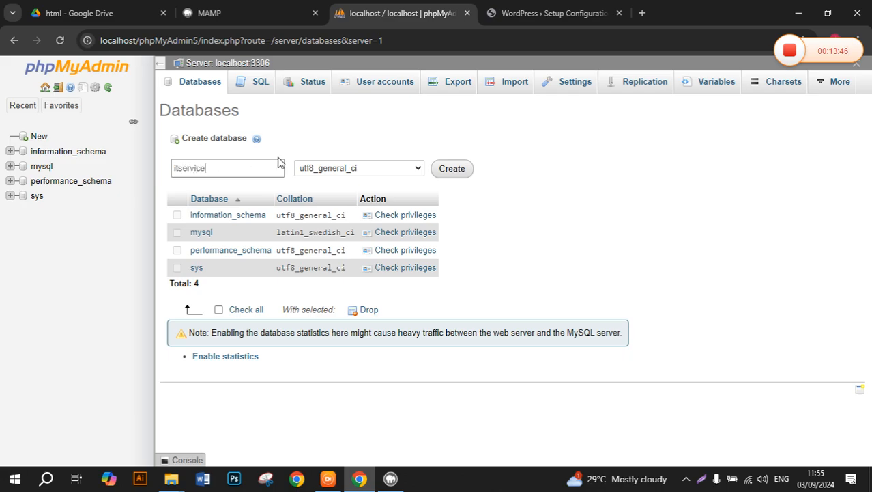
drag(232, 165, 172, 173)
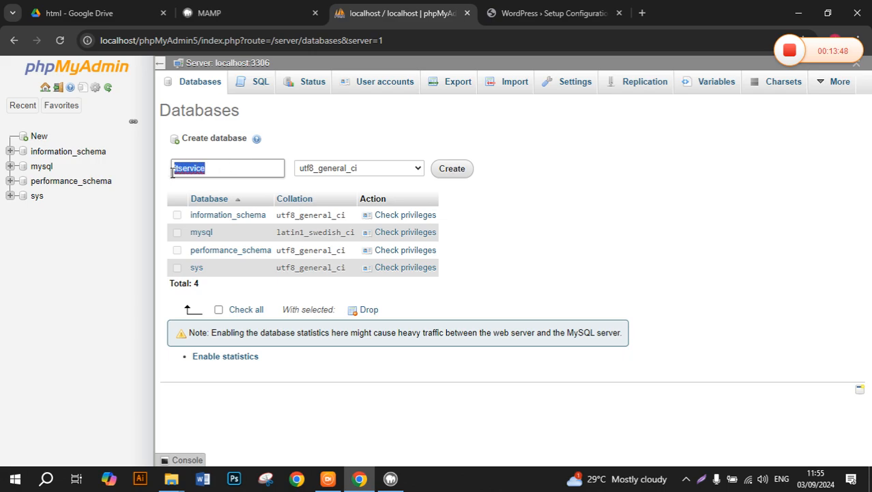
Minimize the browser, MAMP and File Explorer windows to reveal the desktop.
click(796, 12)
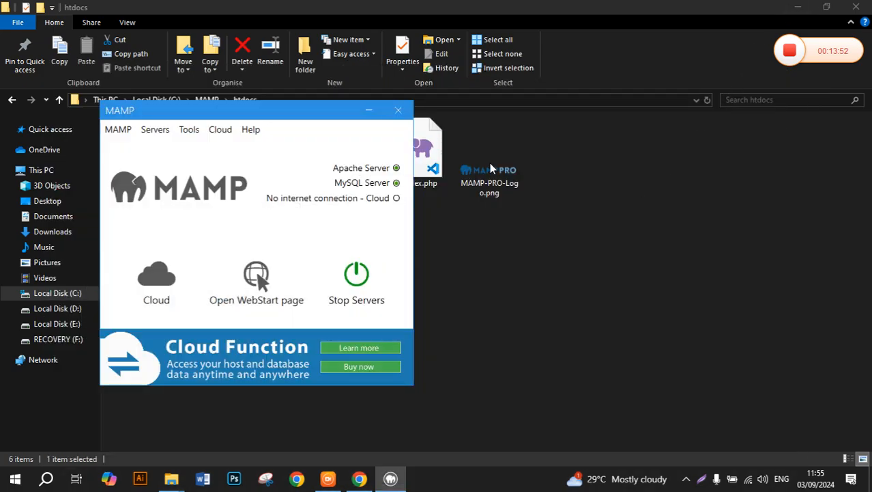
click(371, 116)
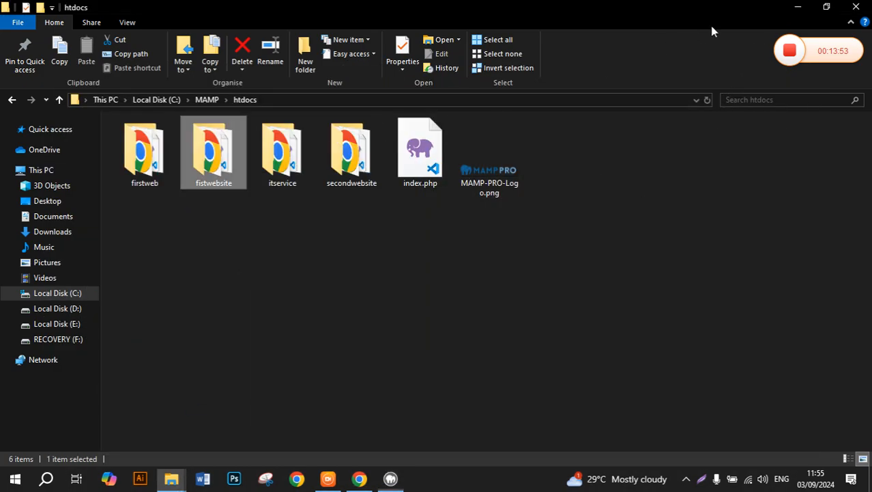
click(796, 9)
key(Return)
click(796, 8)
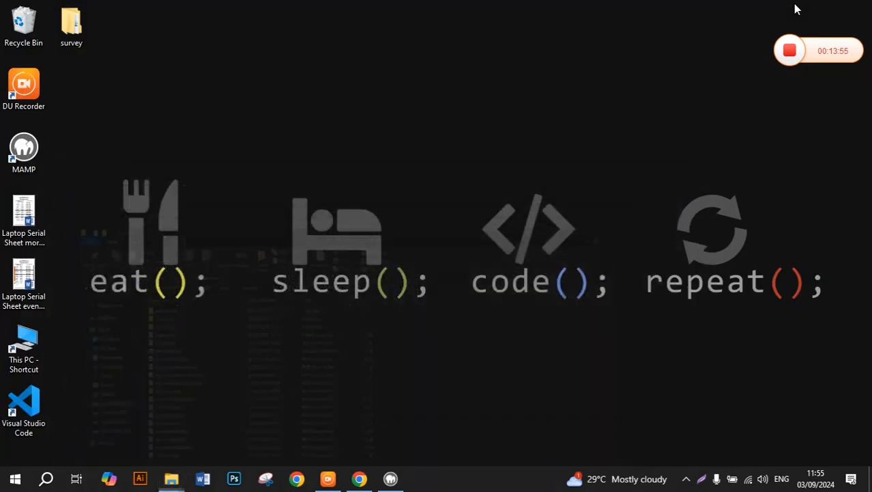
Create a desktop folder named 'database information' and open it.
right_click(665, 167)
mouse_move(712, 282)
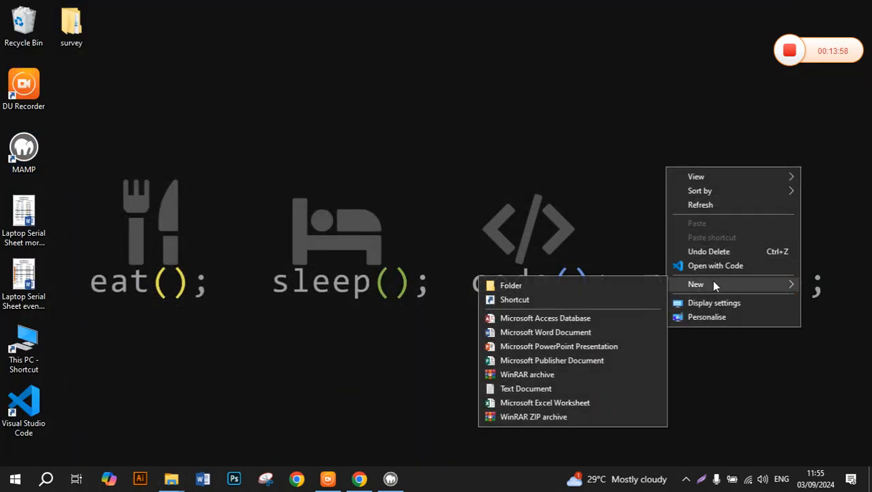
click(636, 289)
text(d)
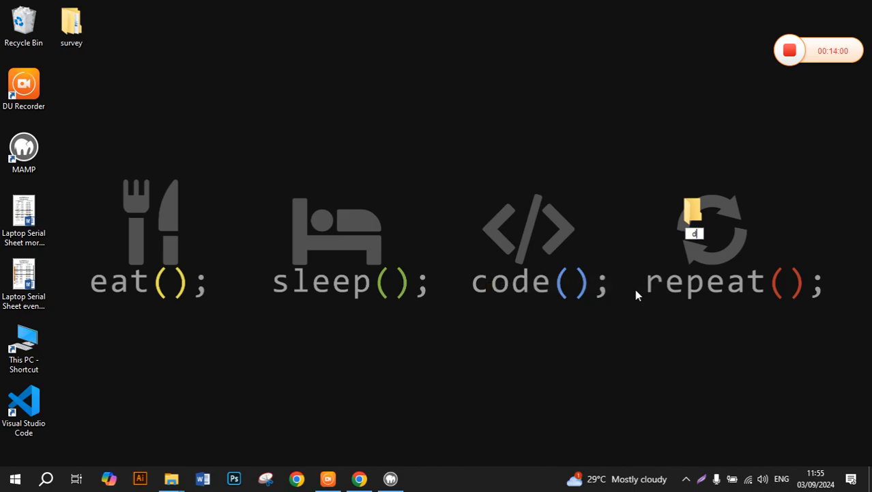
text(atabase info)
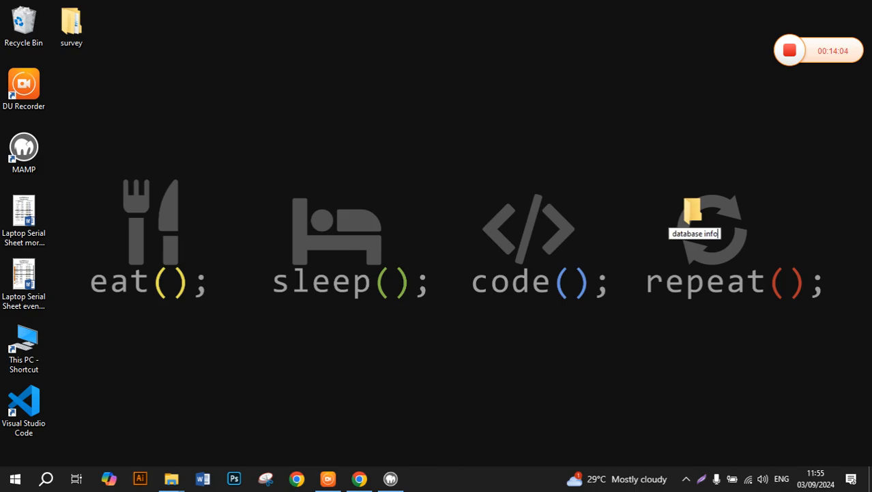
text(rmatio)
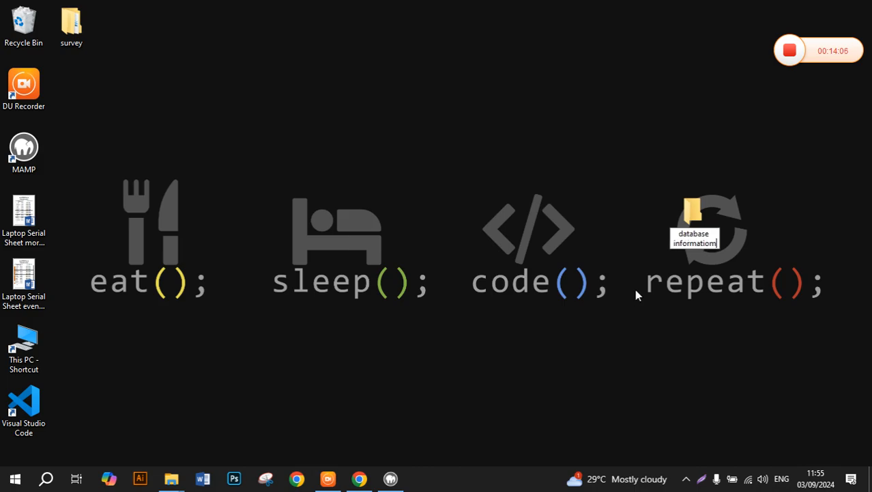
text(n)
key(Return)
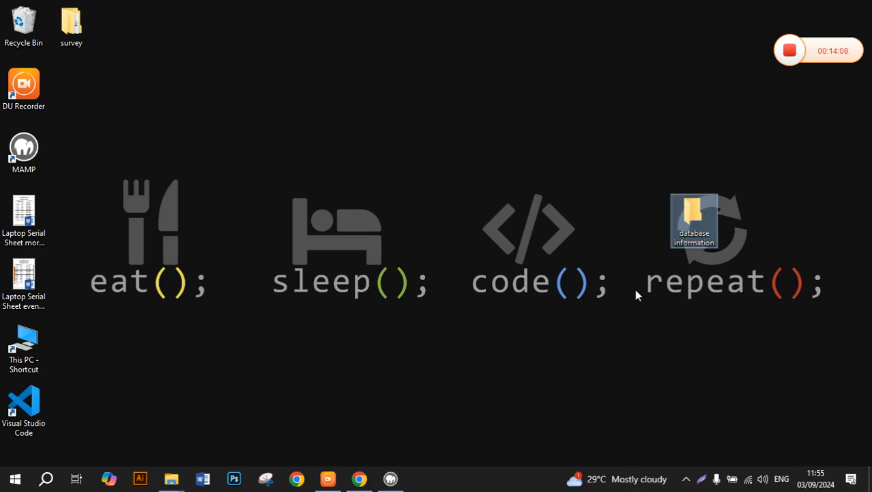
key(Return)
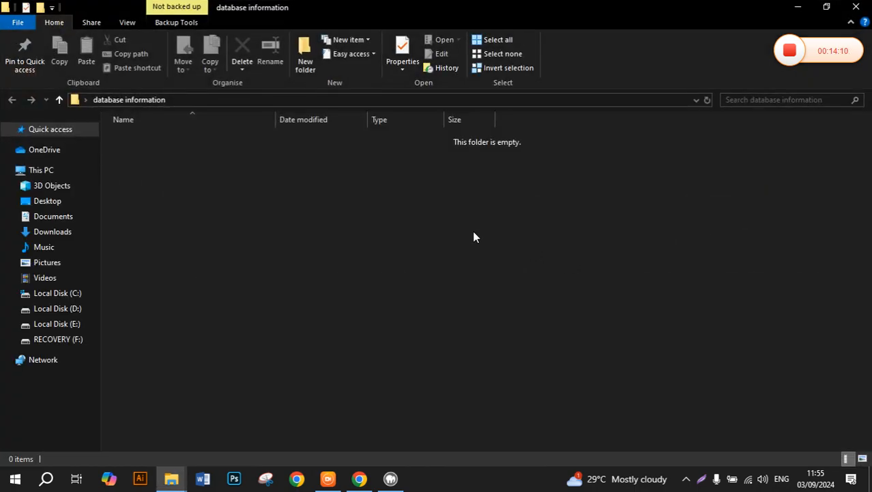
Create New Text Document.txt in the folder and open it with Notepad.
right_click(475, 236)
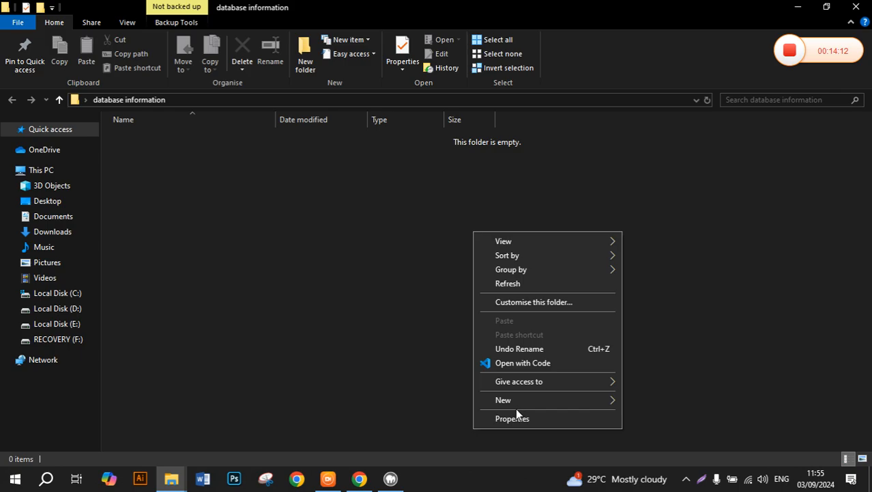
mouse_move(550, 400)
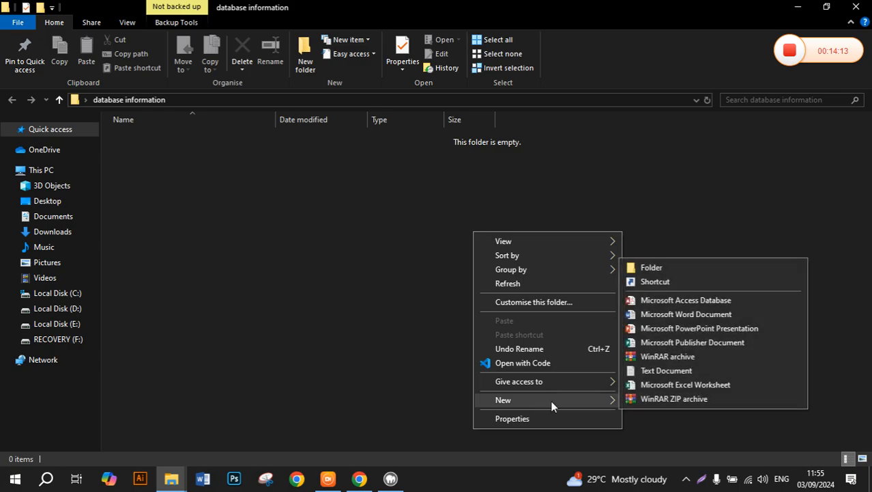
click(656, 370)
click(217, 154)
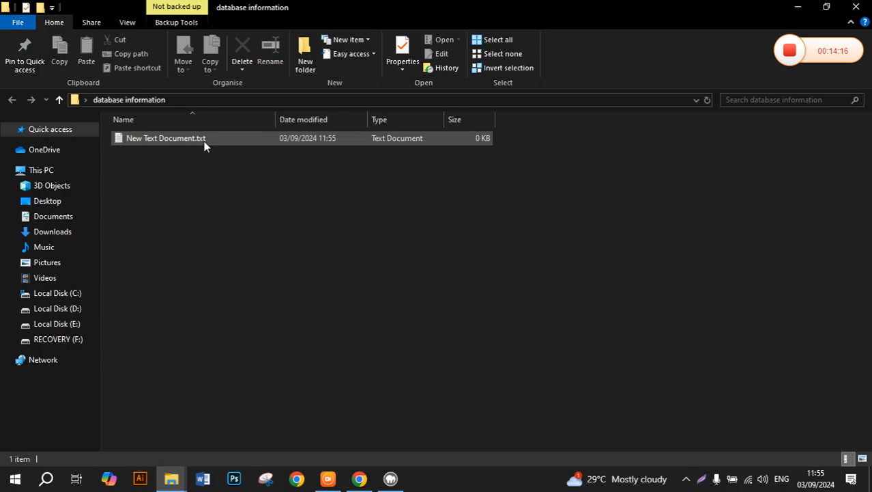
click(204, 142)
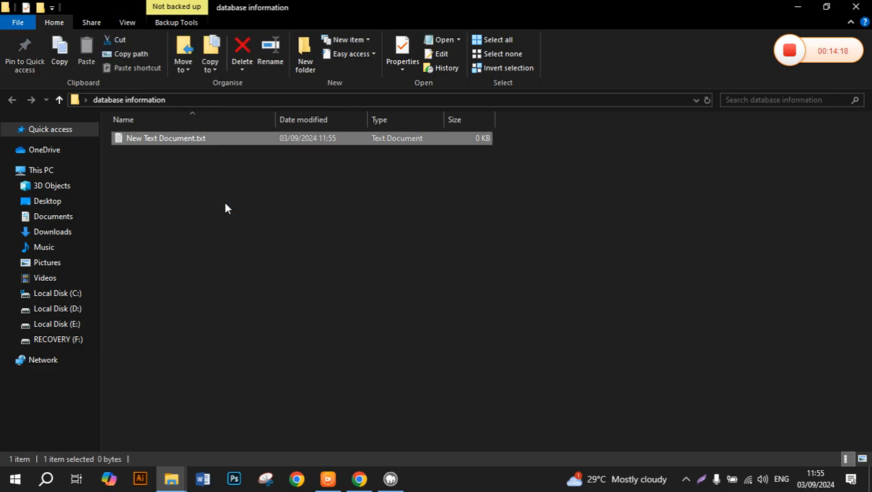
key(Return)
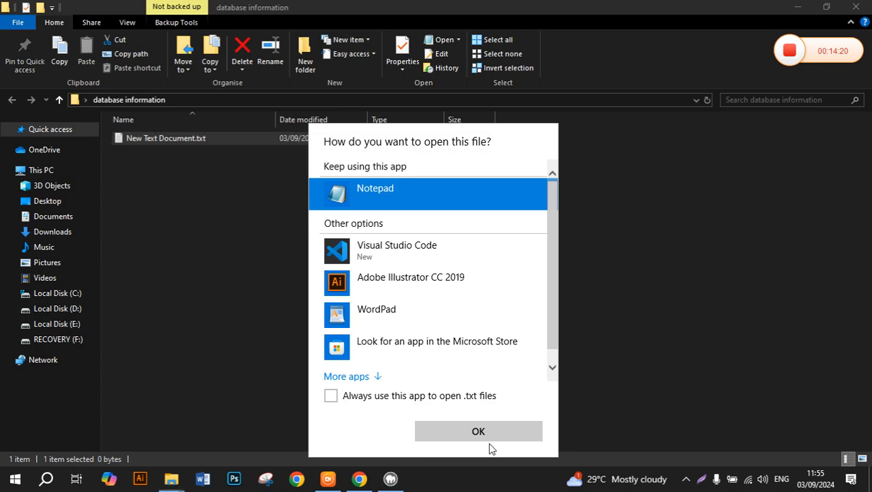
click(488, 432)
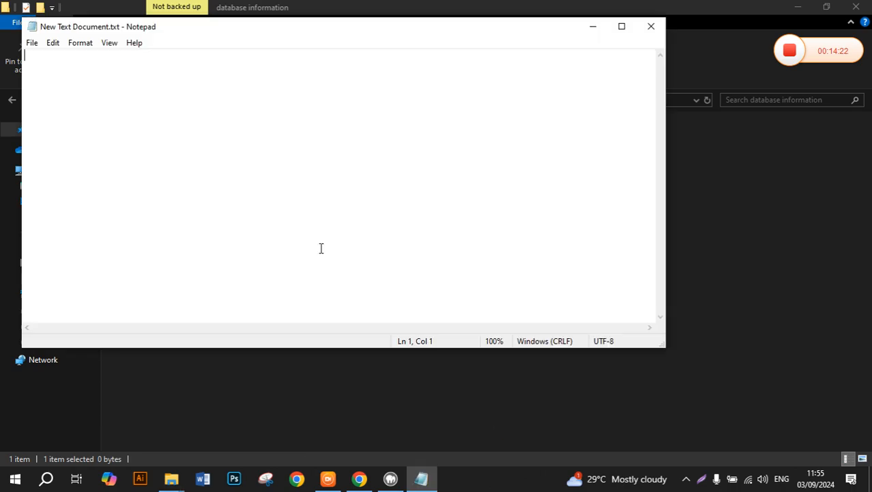
Write 'databse name : itservice' in the text file and save it.
text(databsw)
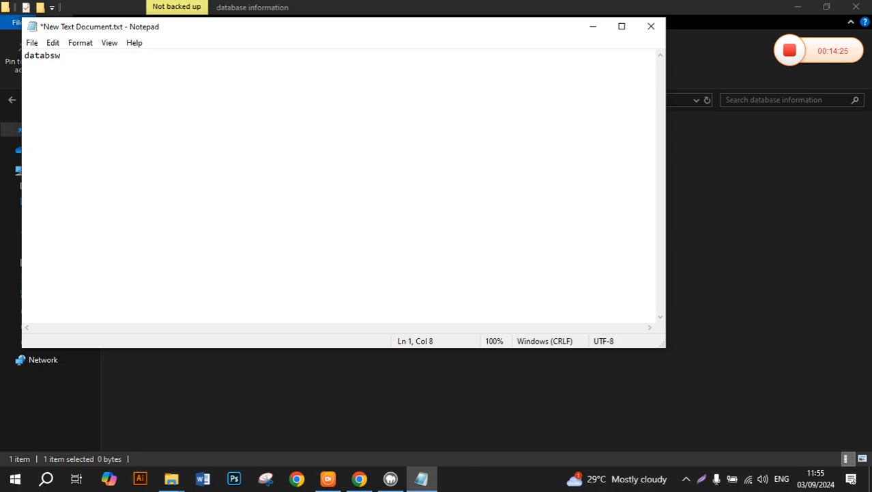
key(BackSpace)
text(e name : itservice)
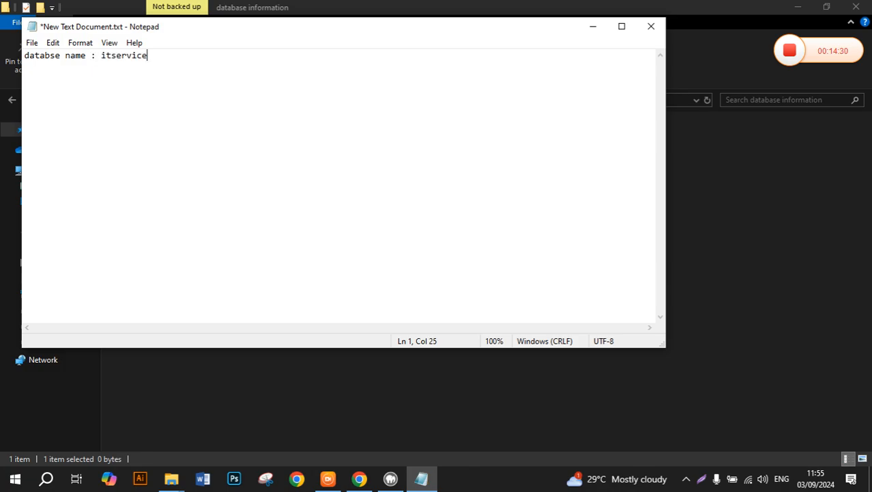
key(ctrl+s)
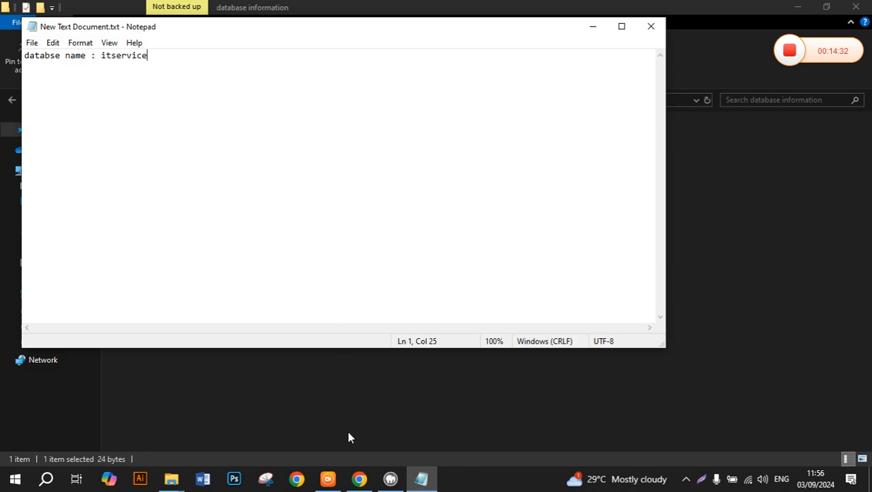
Return to phpMyAdmin and create the itservice database with utf8_general_ci collation.
click(360, 479)
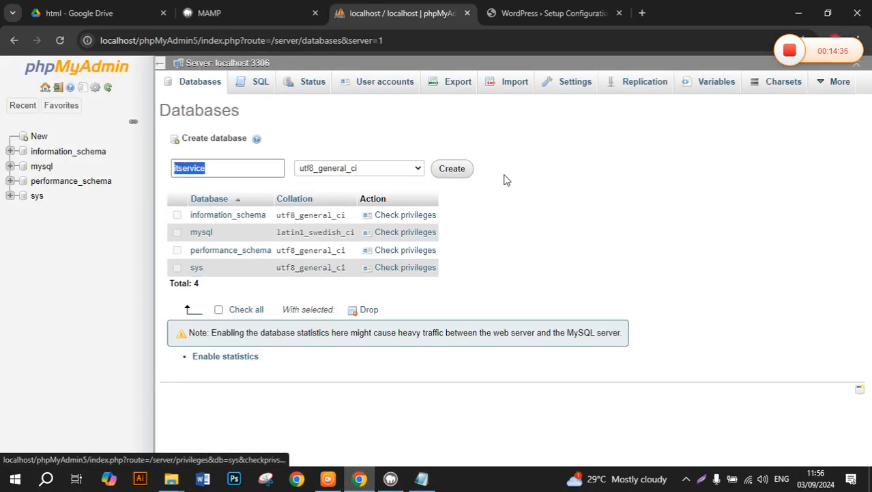
click(468, 172)
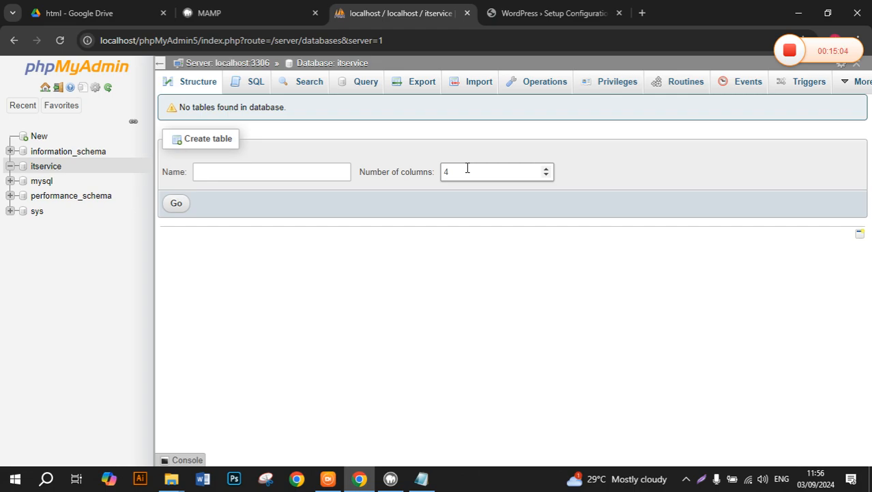
Open the itservice database's Privileges page to see which users have access.
click(621, 84)
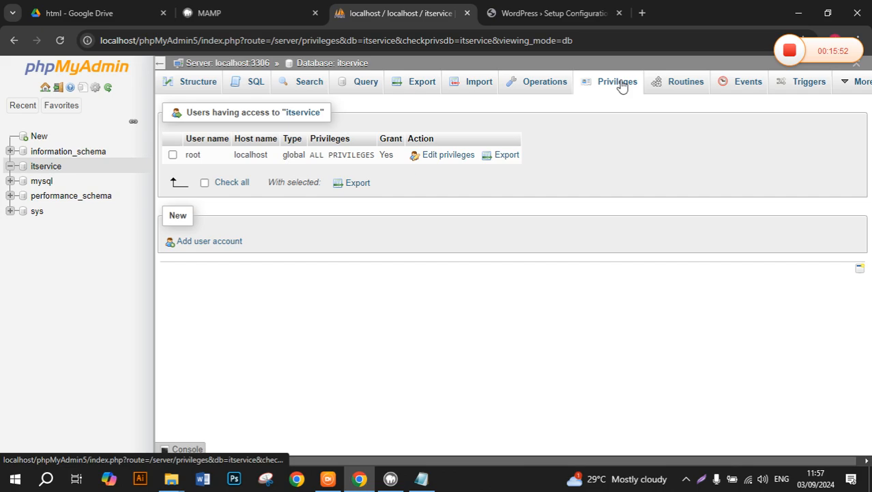
Start a new user account named itservice, then bring the Notepad note forward.
click(227, 248)
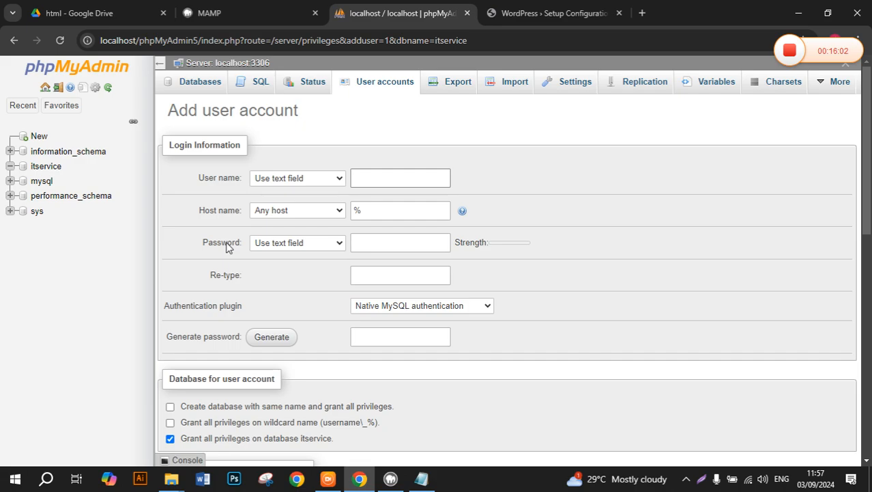
text(itservice)
key(ctrl+a)
key(ctrl+c)
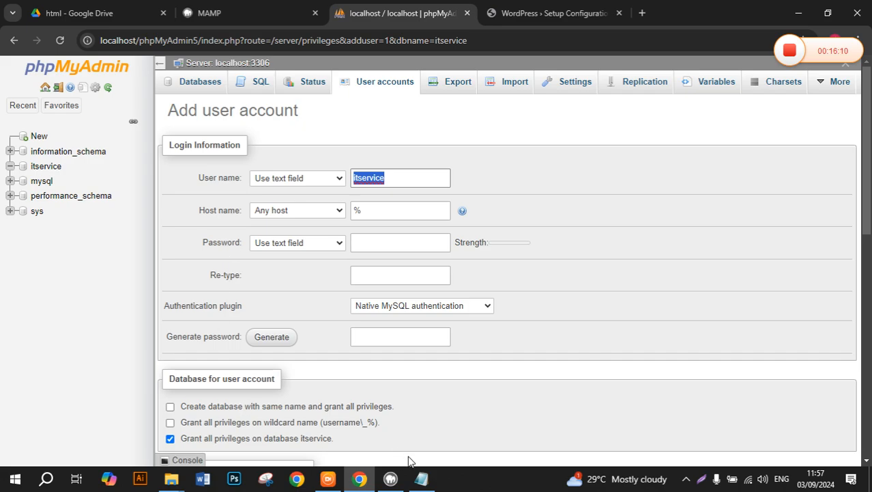
click(421, 478)
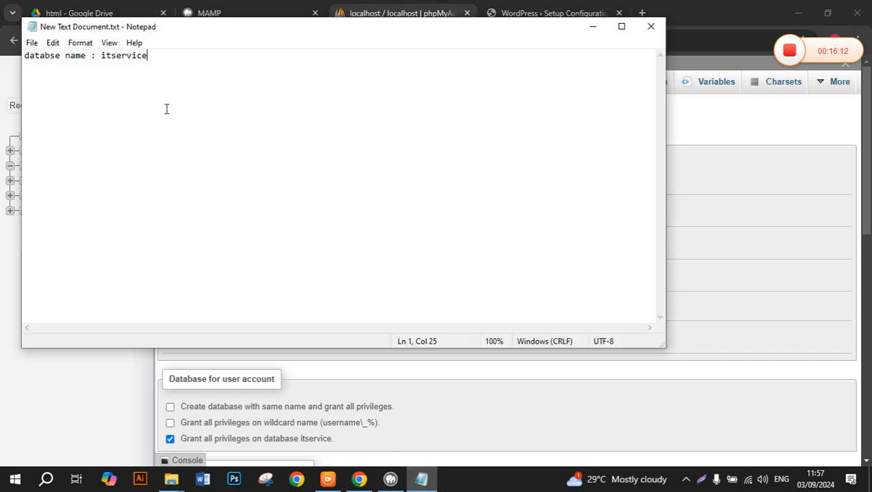
Add the line 'database username : itservice' to the notes, save, and go back to phpMyAdmin.
key(Return)
text(data)
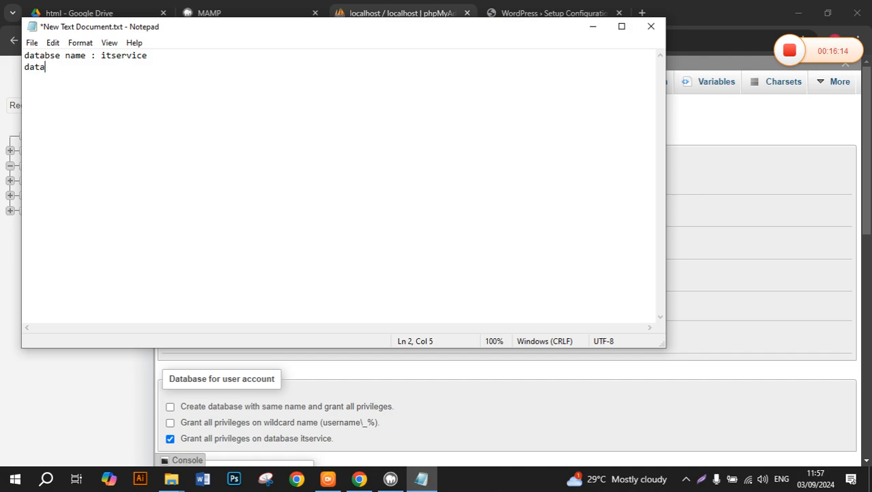
text(base username :)
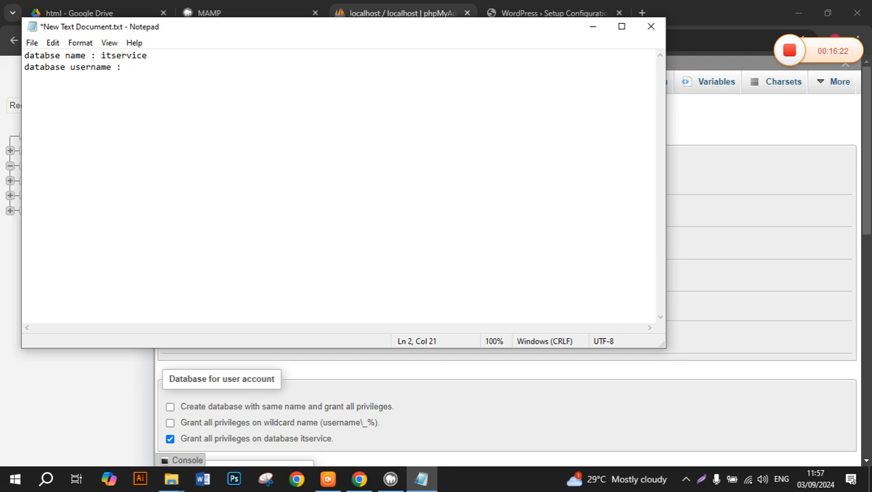
key(ctrl+v)
key(ctrl+s)
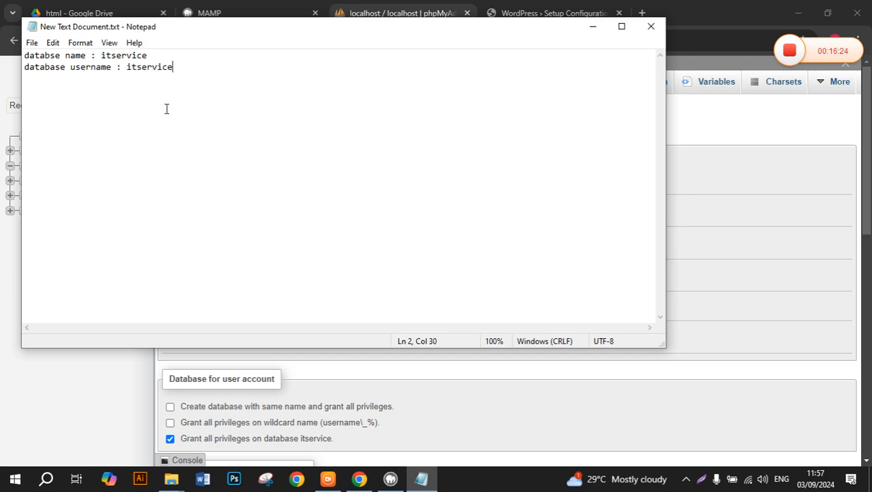
click(766, 147)
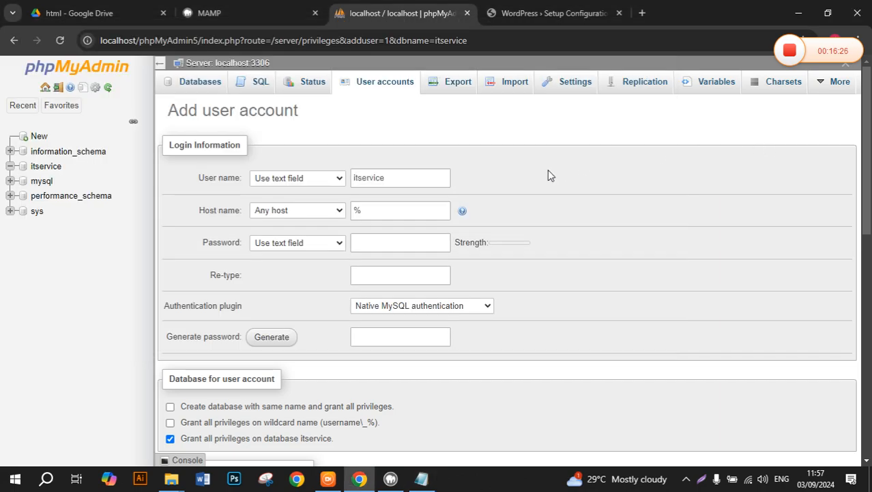
Set the new account's host name to Local (localhost).
click(403, 212)
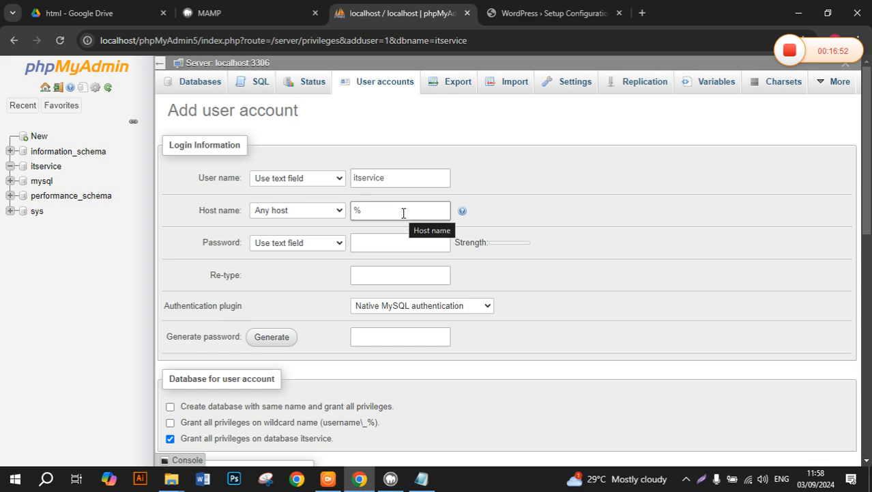
click(340, 214)
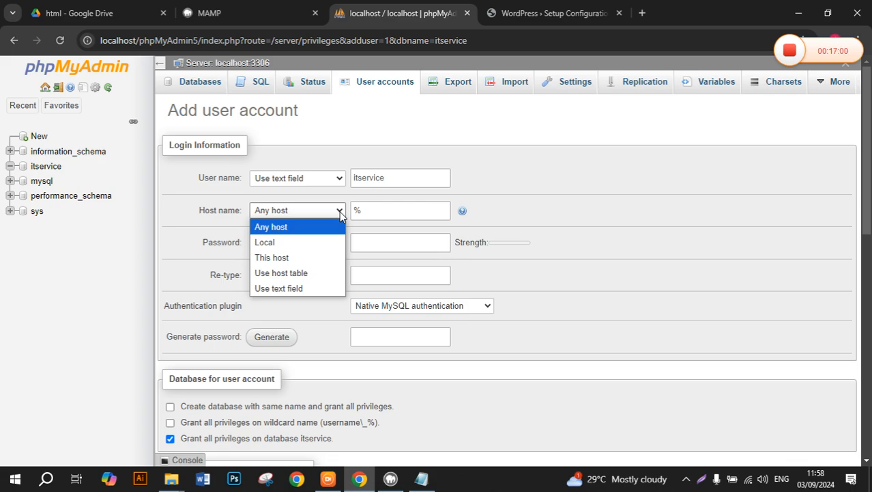
click(285, 243)
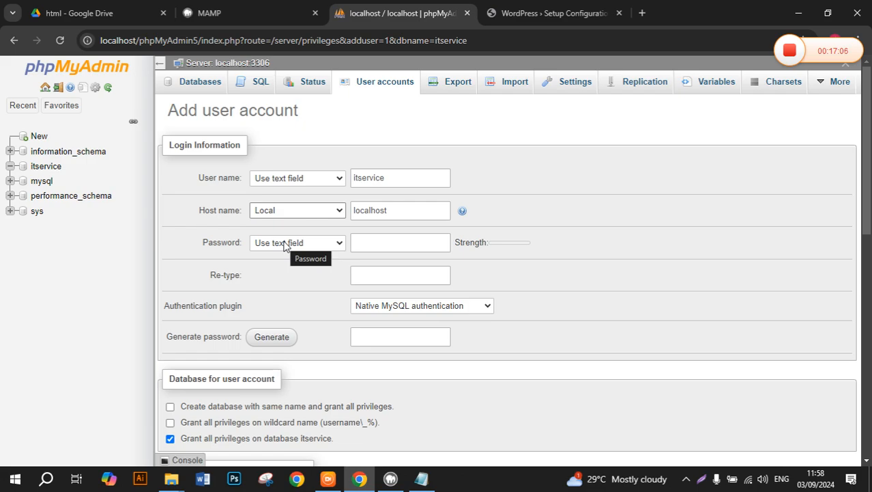
Enter the account password in the Password and Re-type fields.
click(378, 244)
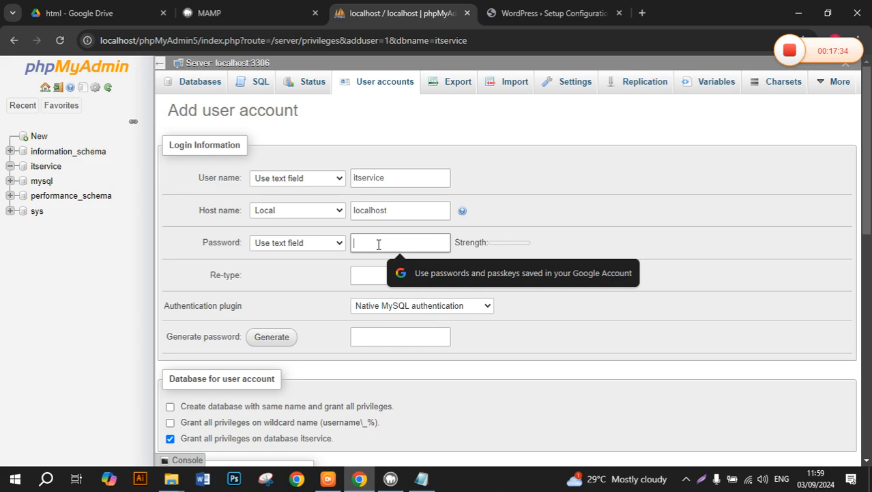
text(123)
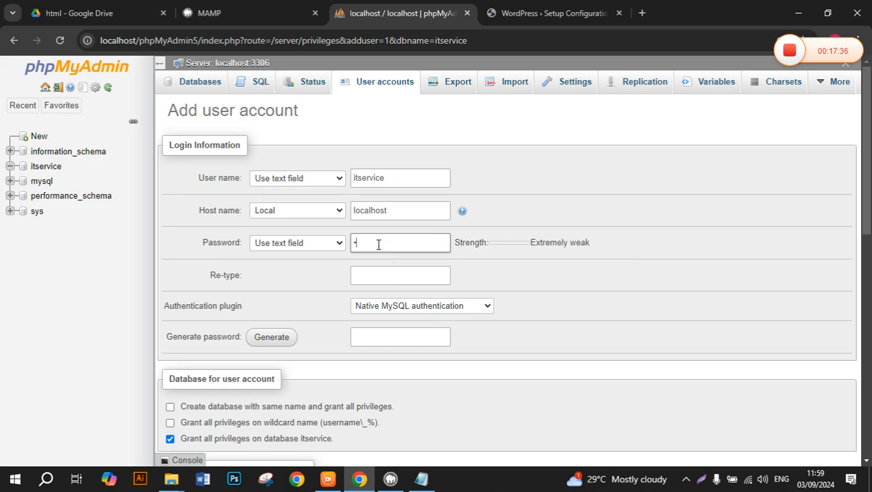
text(456789)
click(380, 268)
click(380, 269)
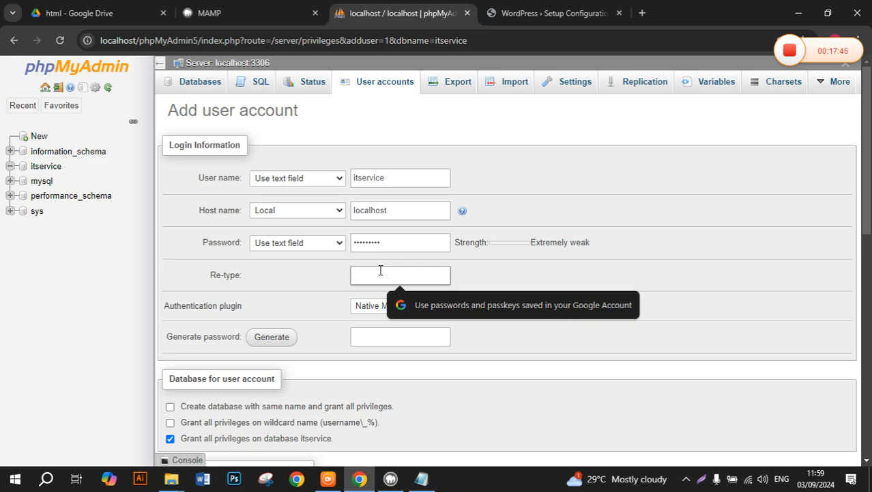
text(1234567)
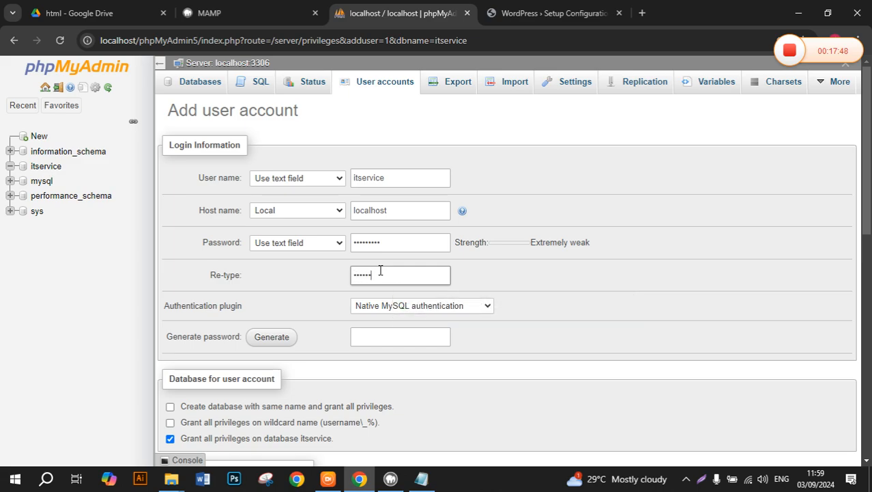
text(89)
Add a third line recording the database password to the Notepad notes and save them.
click(421, 478)
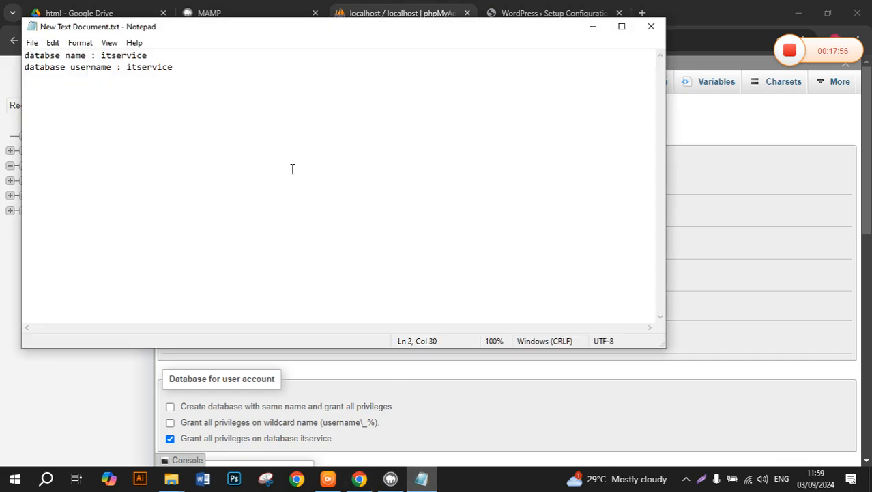
key(Return)
text(databse)
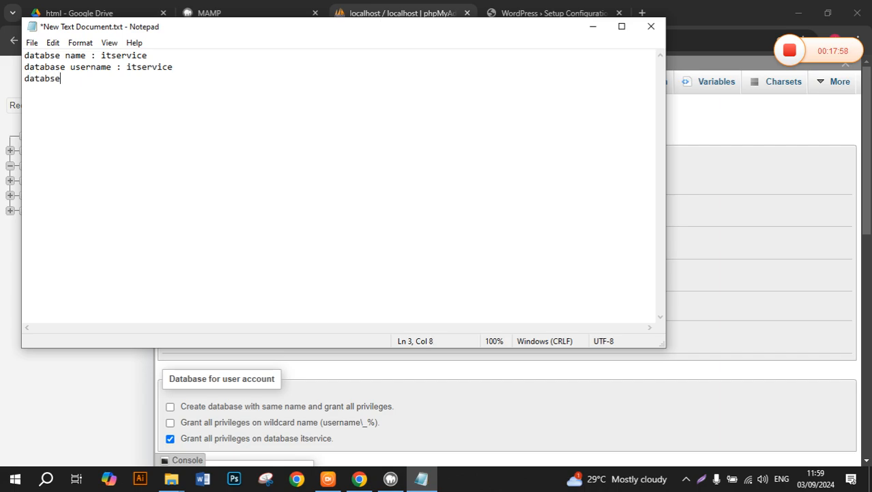
text( password : itser)
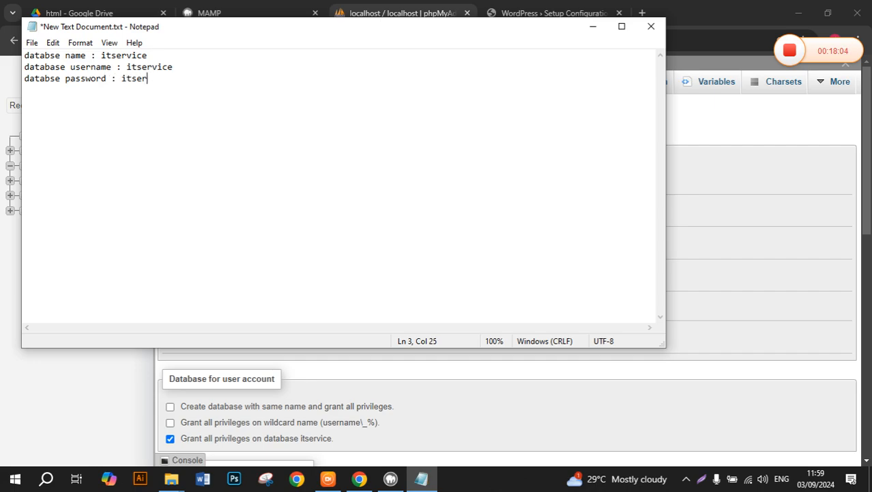
text(vice)
key(ctrl+s)
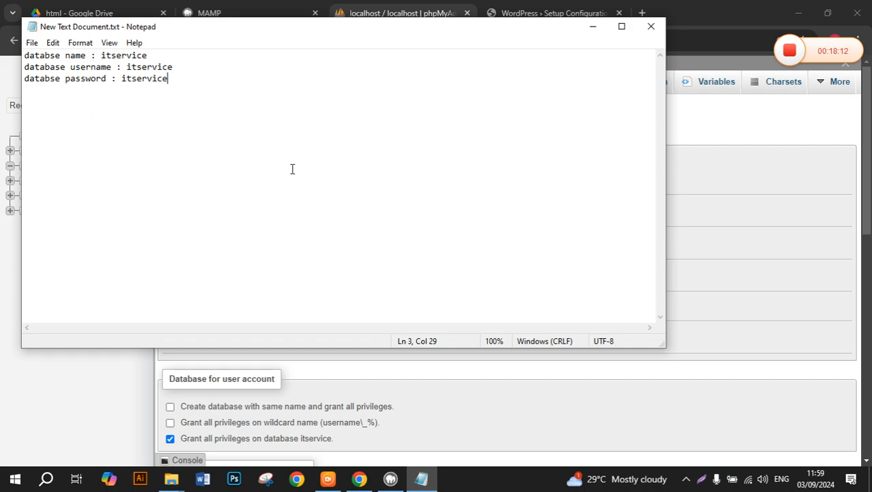
Check all global privileges for the itservice account and create the user with Go.
click(799, 247)
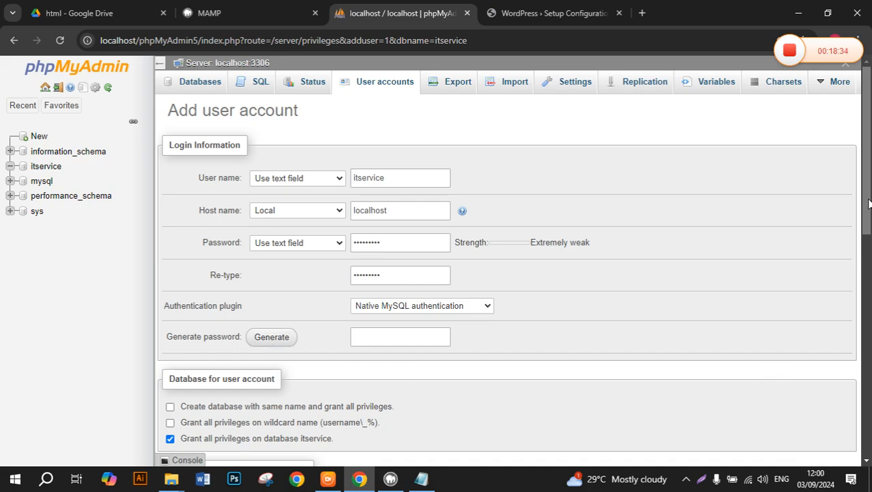
drag(869, 203, 869, 276)
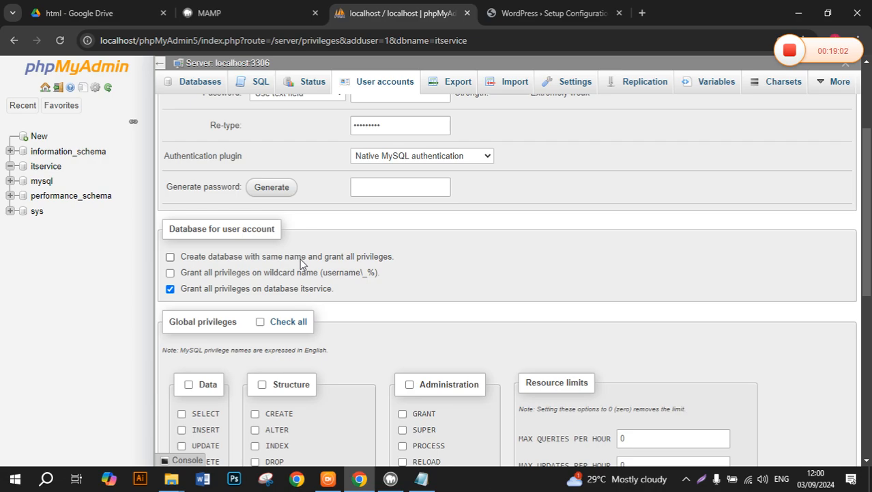
click(261, 322)
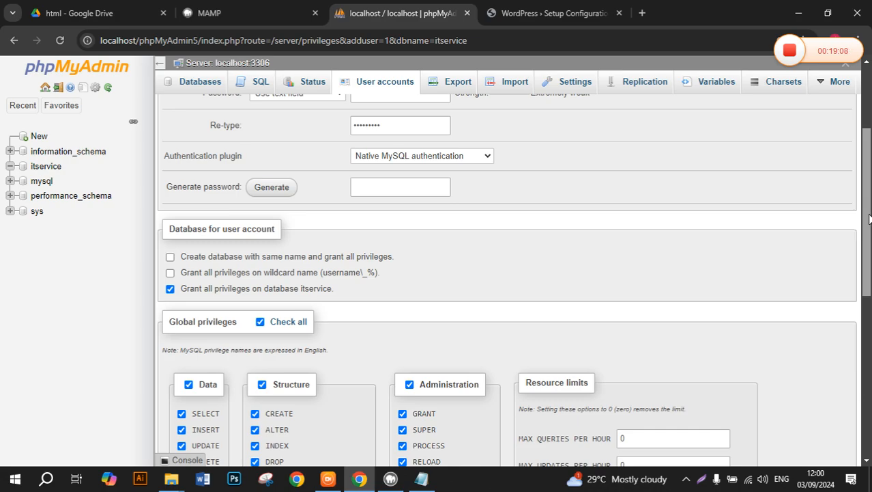
drag(867, 221, 868, 291)
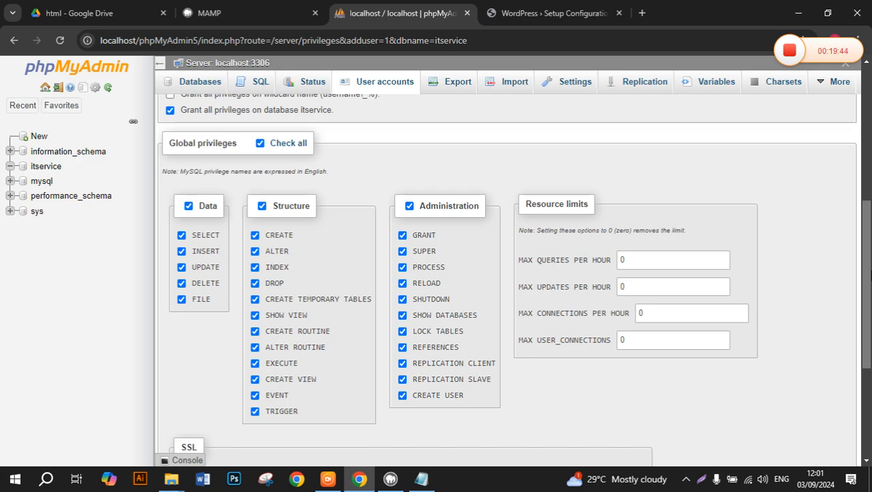
drag(862, 255, 865, 355)
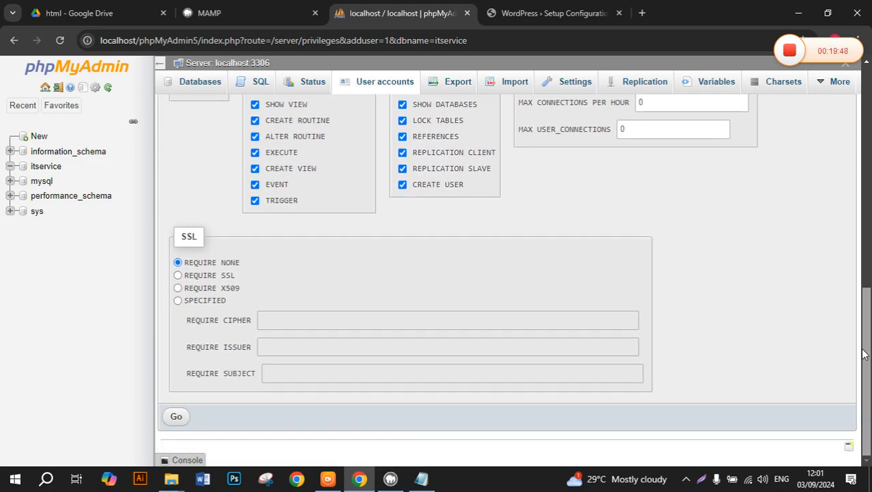
click(177, 417)
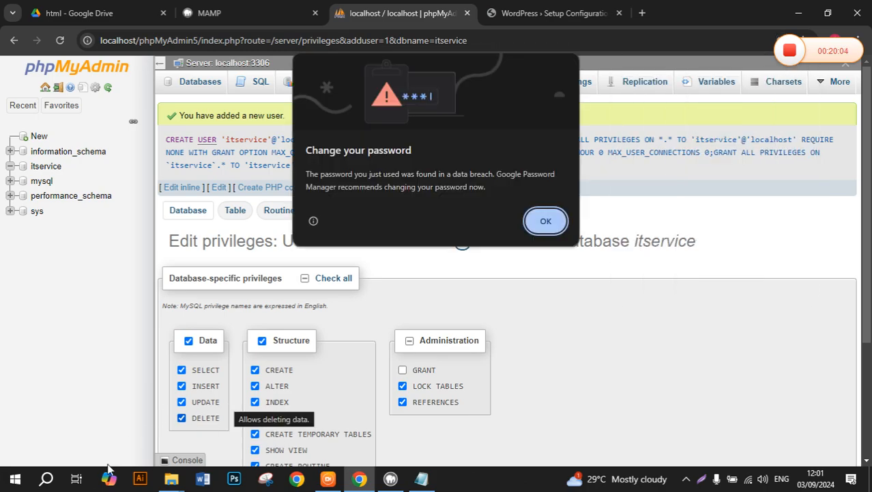
Dismiss Chrome's password-breach warning, decline saving the password, and return to WordPress Setup Configuration.
click(548, 219)
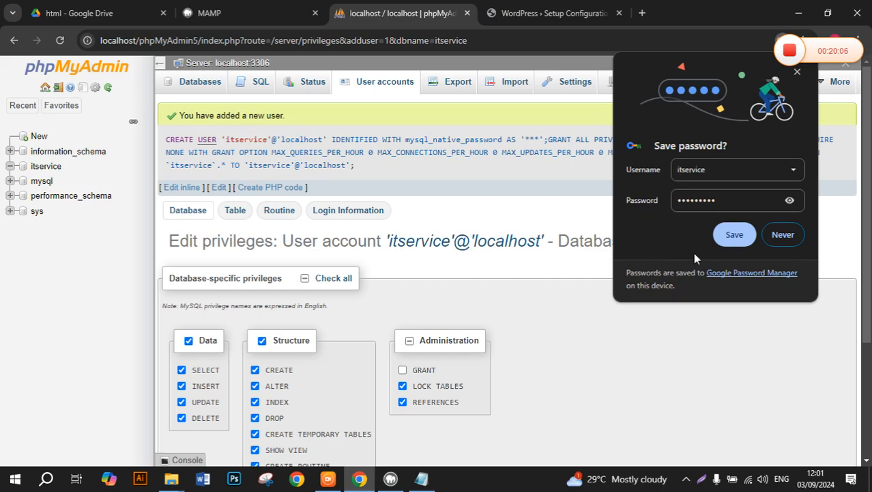
click(784, 234)
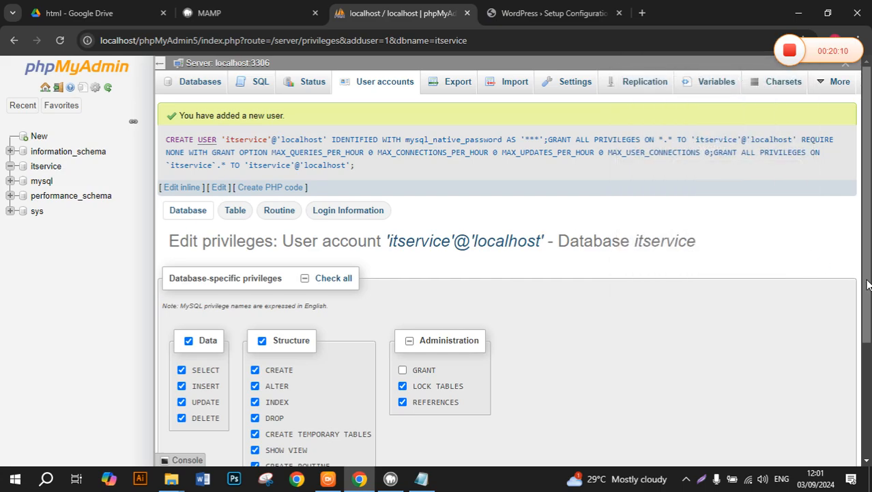
drag(867, 285, 867, 391)
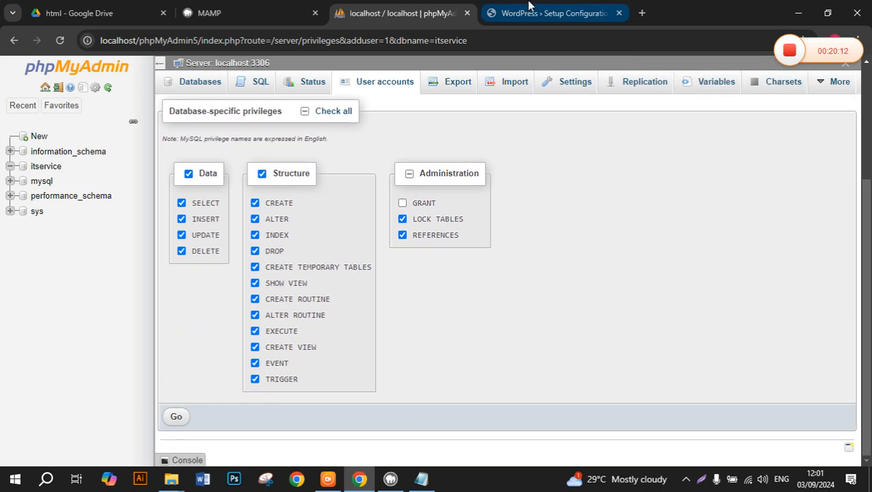
click(553, 13)
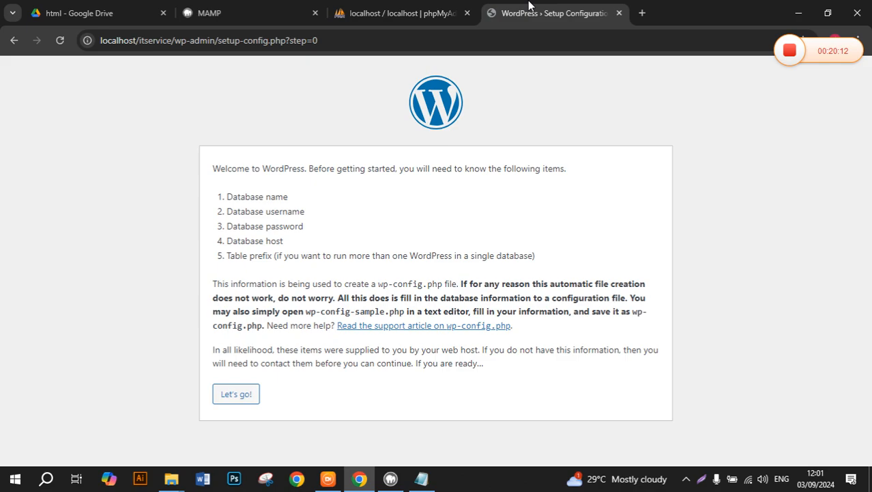
Paste itservice as Database Name and Username, and paste the database password into Password.
click(244, 396)
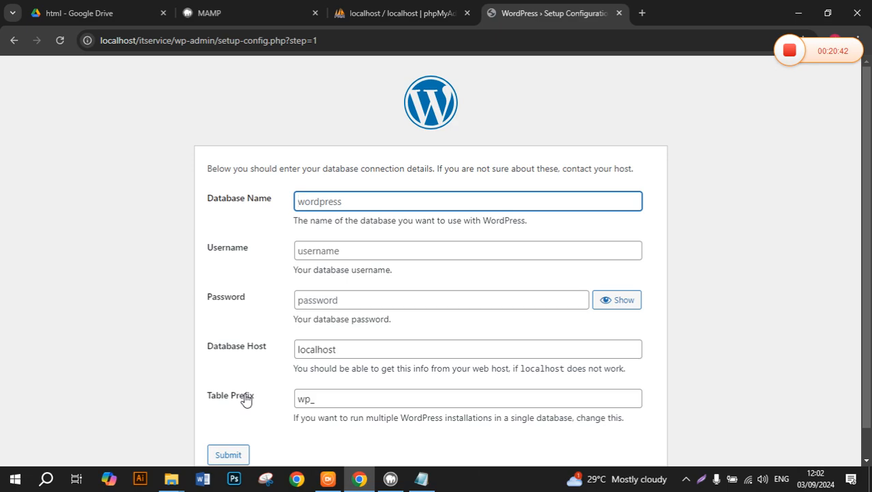
click(414, 481)
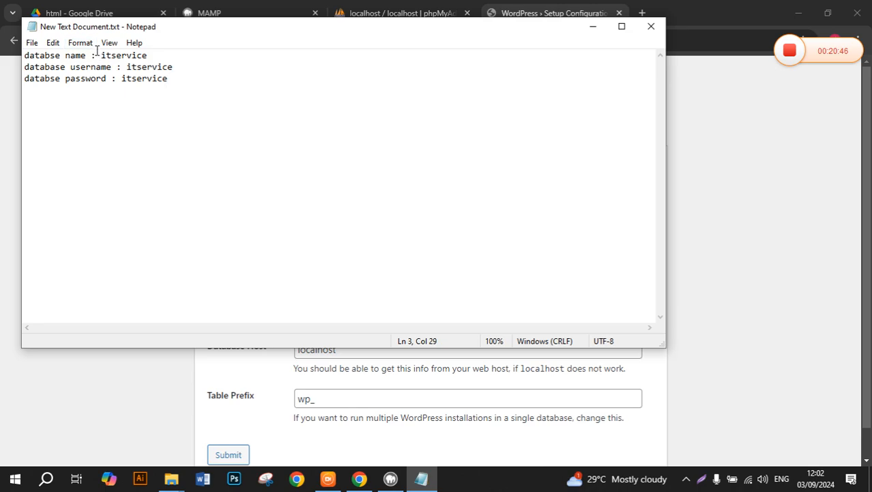
drag(99, 55, 146, 49)
key(ctrl+c)
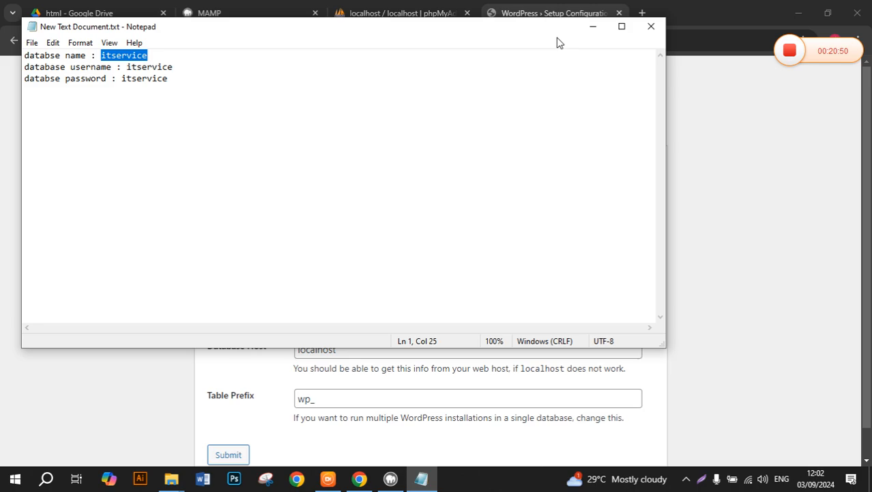
click(591, 27)
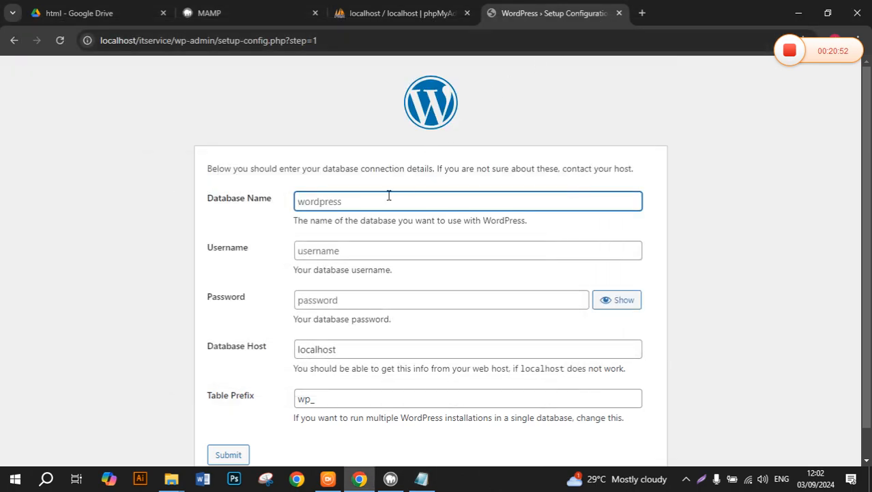
key(ctrl+v)
click(360, 248)
key(ctrl+v)
click(335, 301)
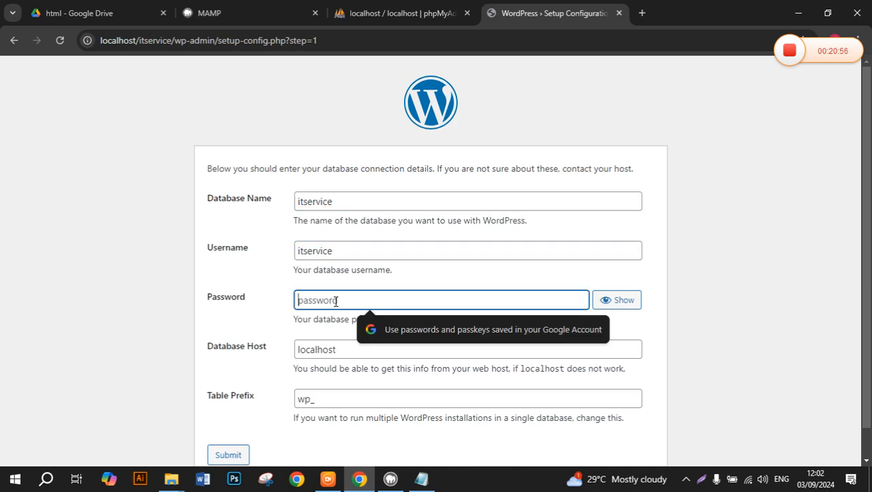
key(ctrl+v)
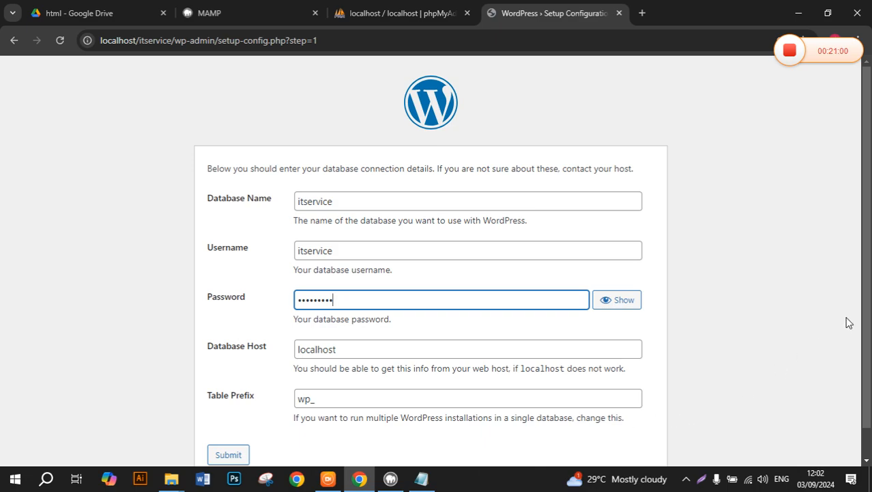
drag(867, 295, 867, 332)
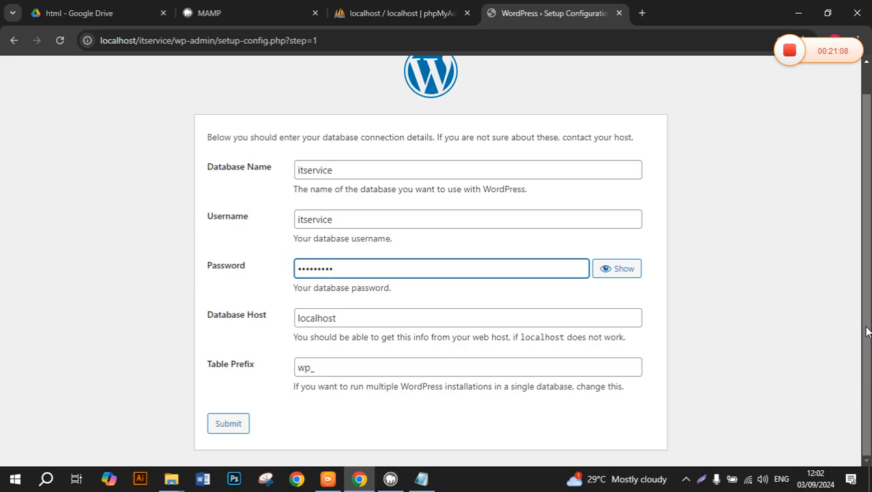
Submit the connection details, run the installation, and dismiss the password breach warning.
click(240, 425)
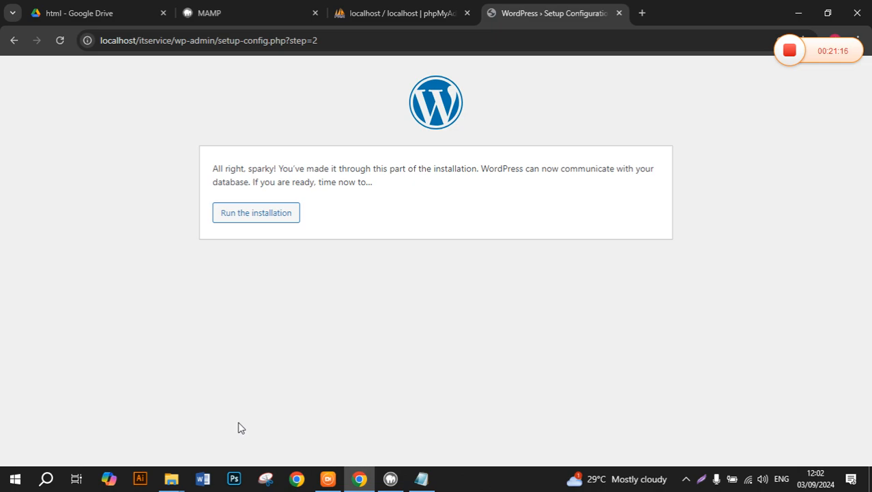
click(256, 216)
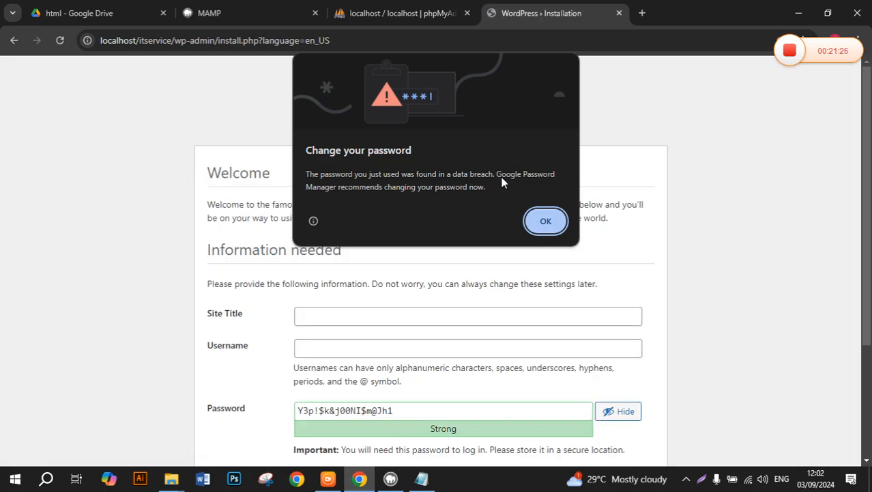
click(565, 222)
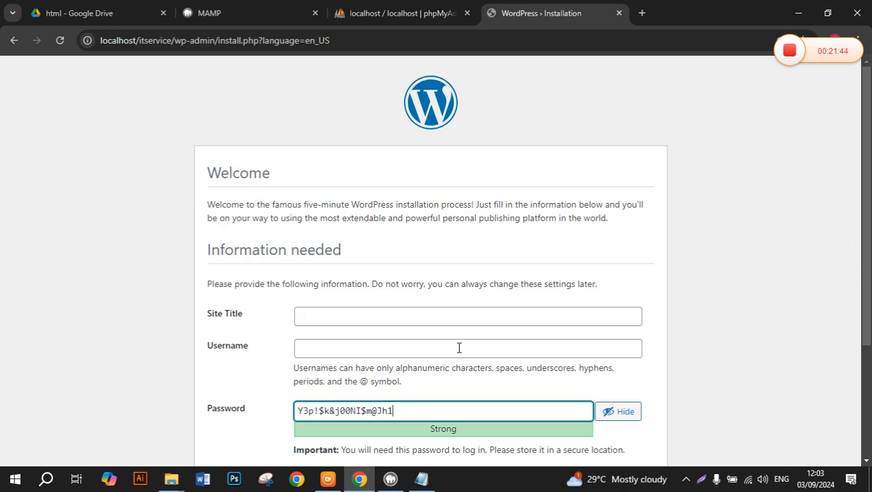
Set the Site Title to 'it service' and the admin Username to 'admin'.
click(438, 317)
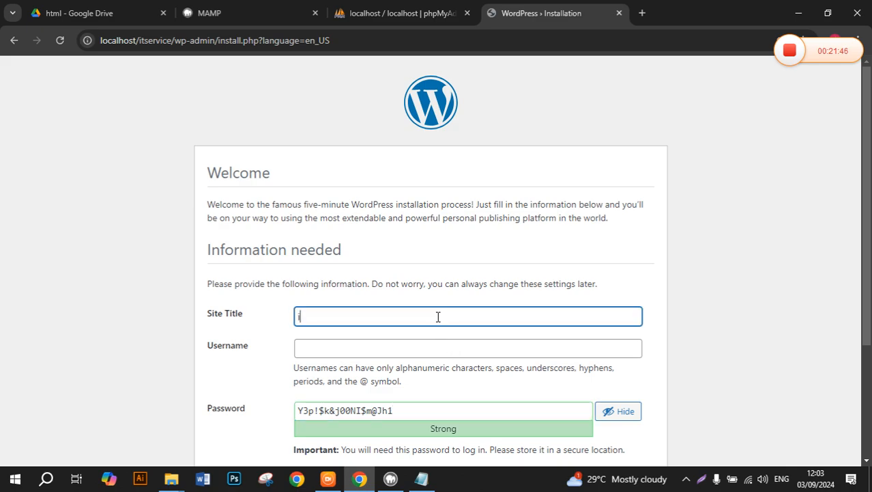
text(it service)
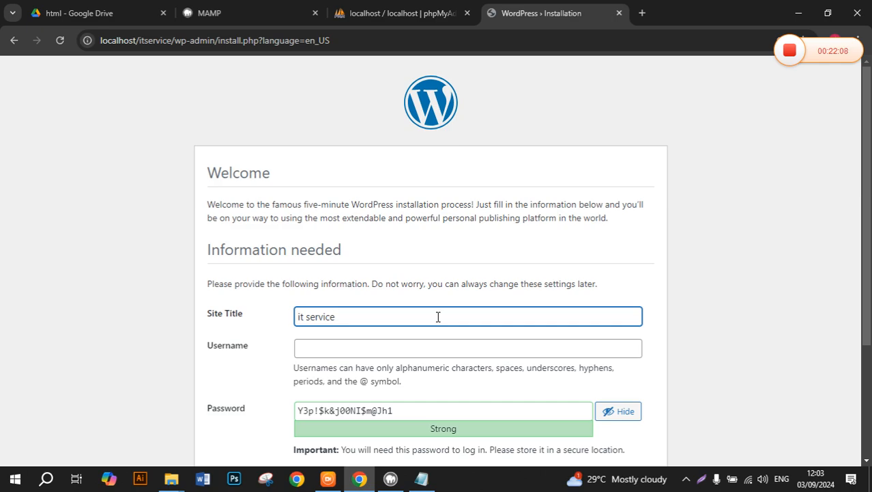
click(410, 348)
text(ad)
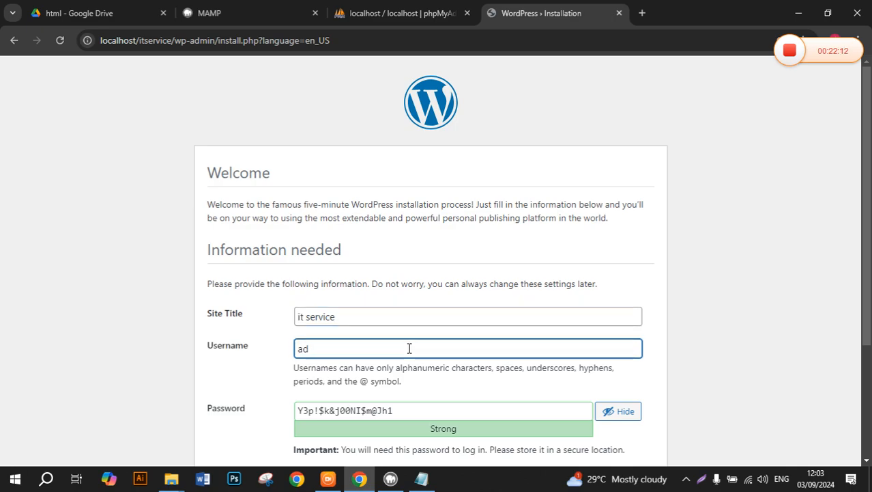
text(min)
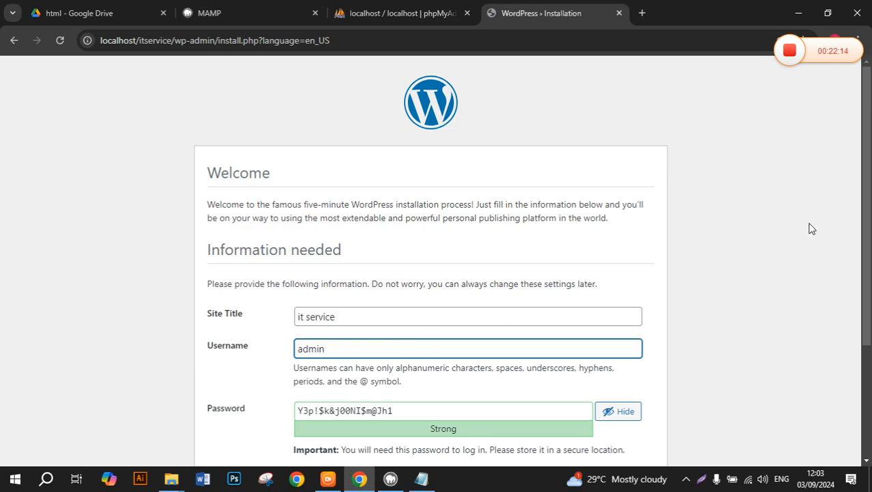
Replace the generated admin password with a weak one and confirm its use.
drag(866, 205, 866, 239)
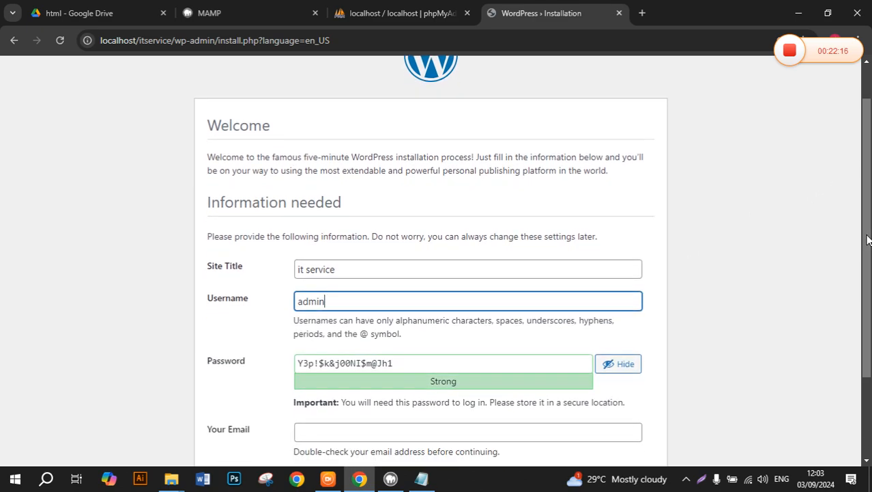
click(405, 364)
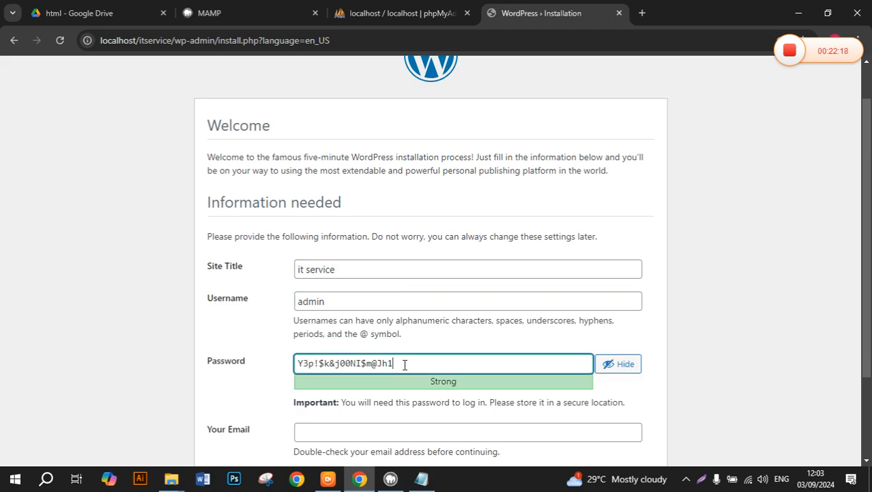
drag(405, 364, 181, 392)
text(ad)
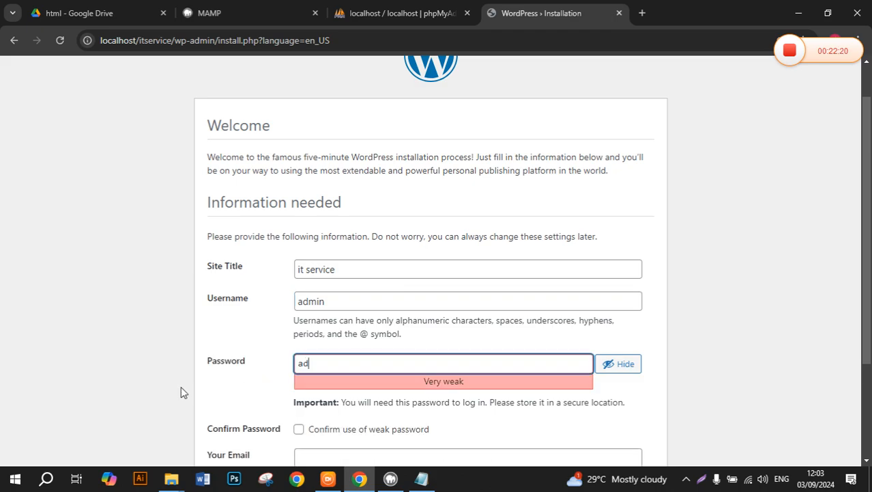
text(min)
drag(866, 183, 867, 232)
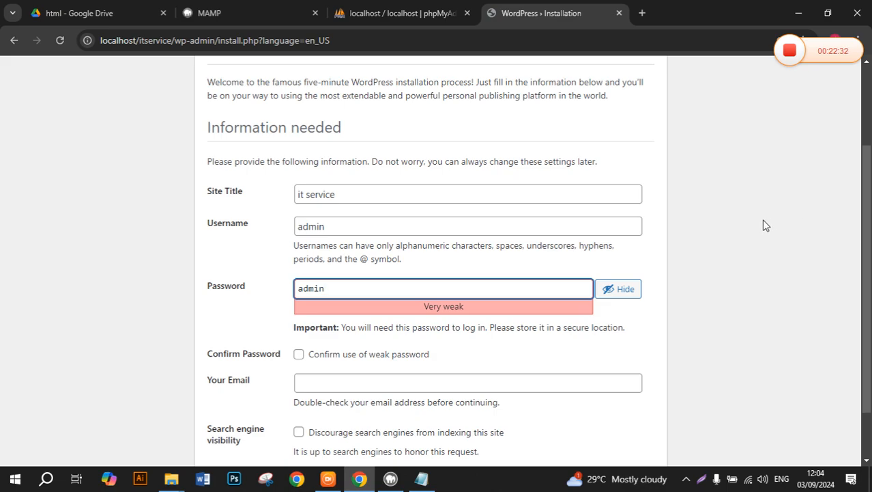
click(298, 354)
Begin Your Email with 'itservice' and open a new Chrome tab.
click(329, 384)
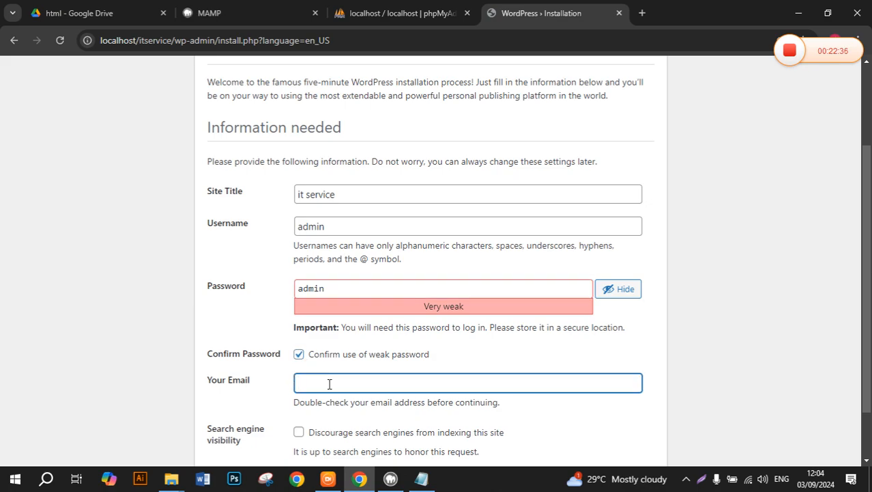
text(itservice)
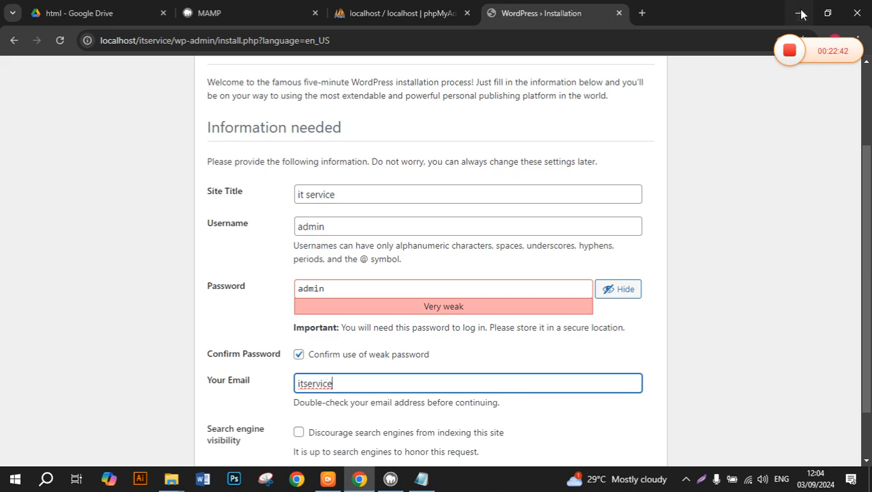
click(643, 13)
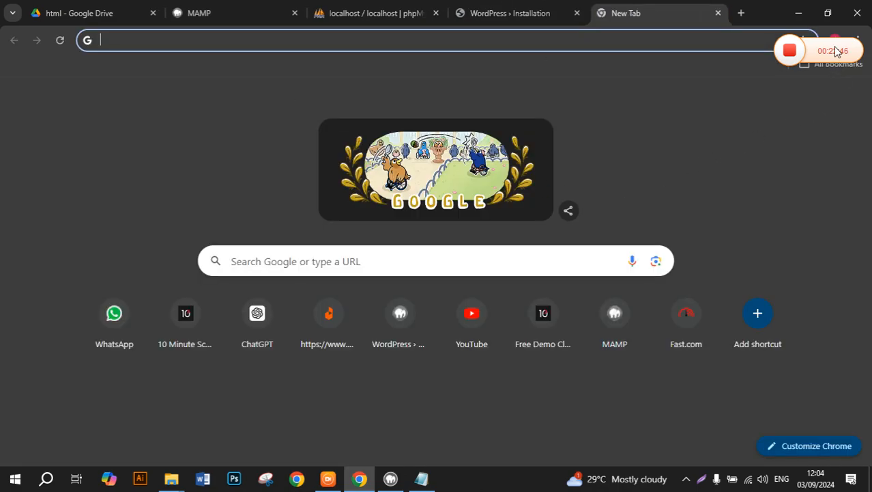
drag(837, 51, 707, 67)
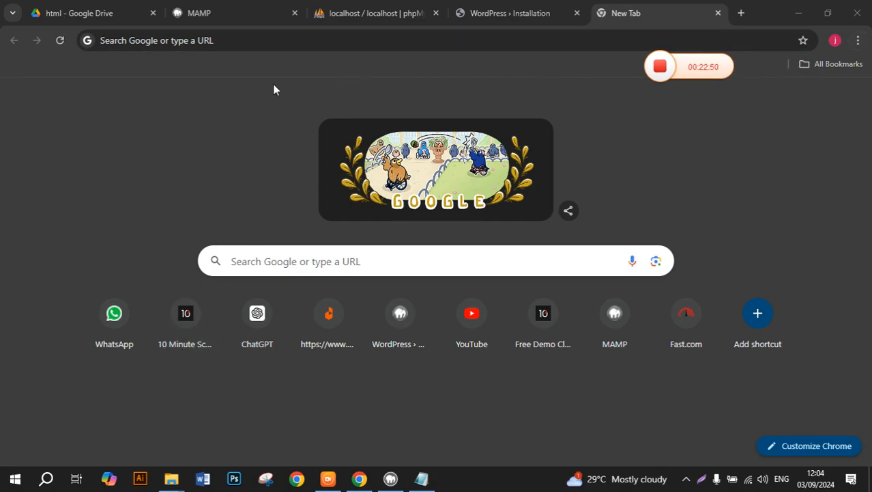
click(241, 39)
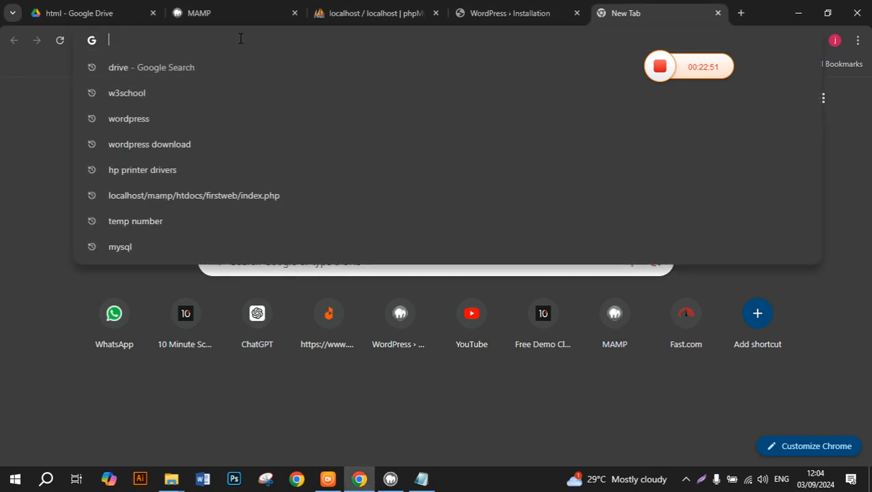
click(835, 41)
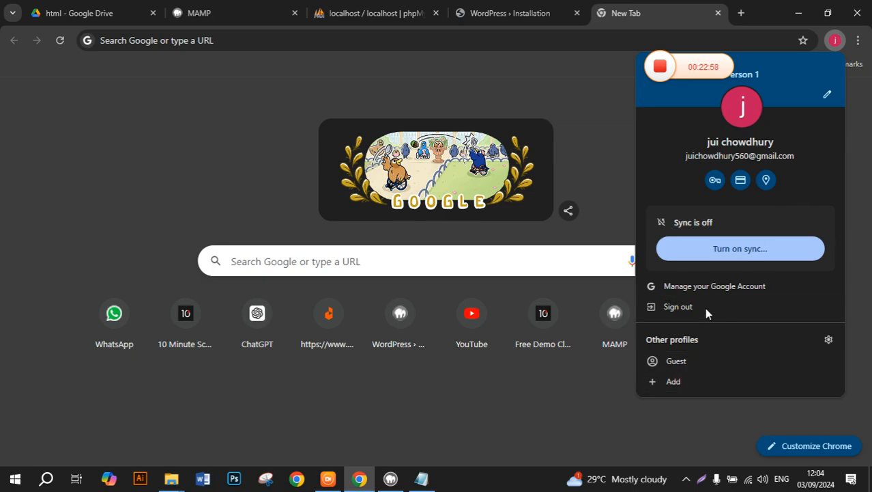
Search Google for 'email', check the account panel on the Drive tab, and return to the results.
click(402, 48)
text(email)
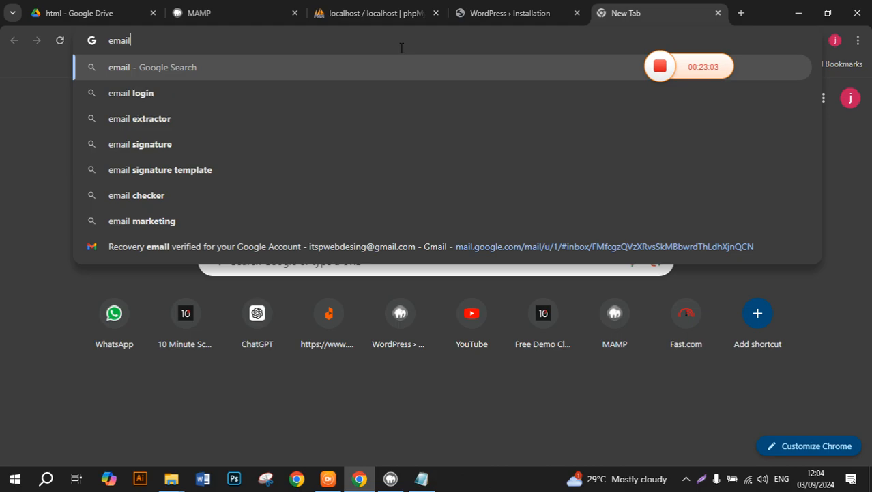
key(Return)
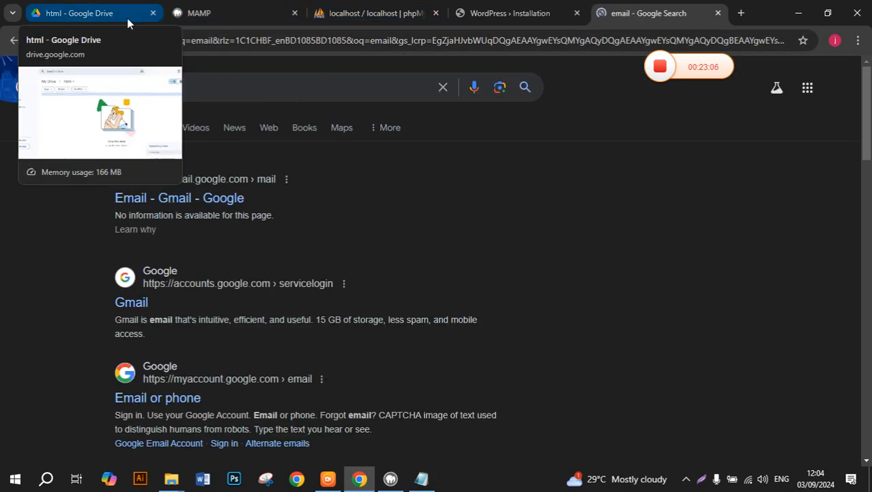
click(127, 18)
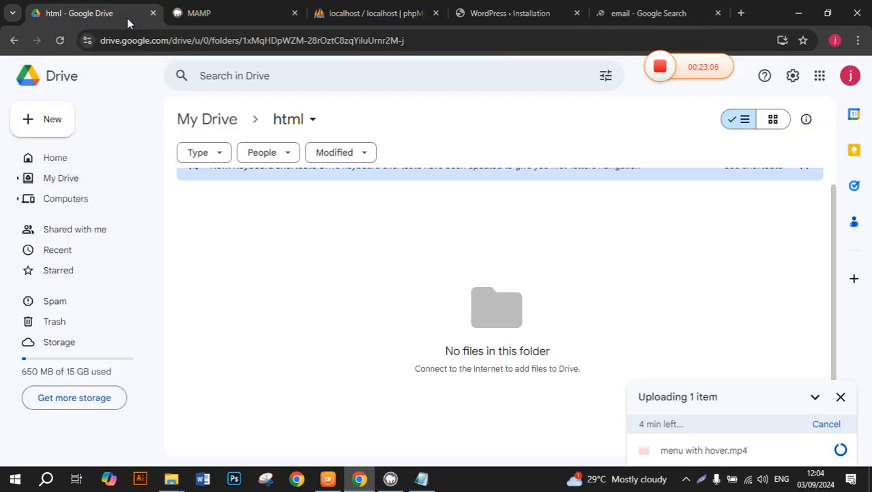
click(853, 79)
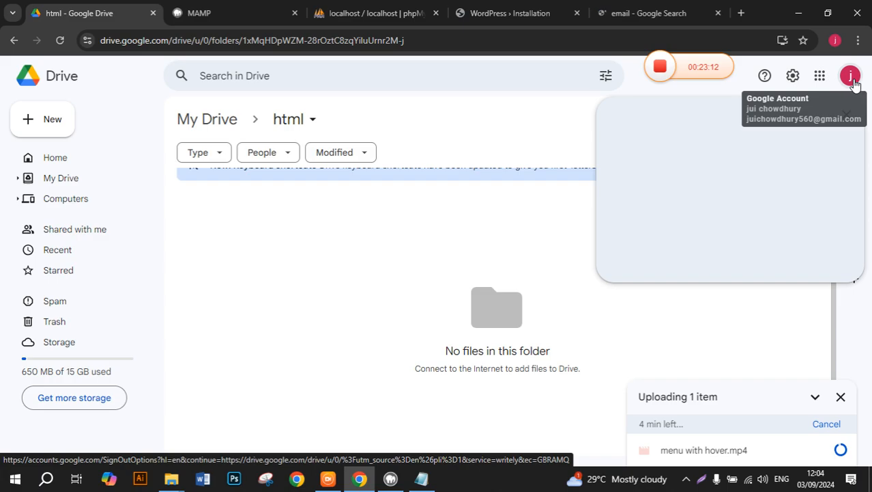
click(656, 12)
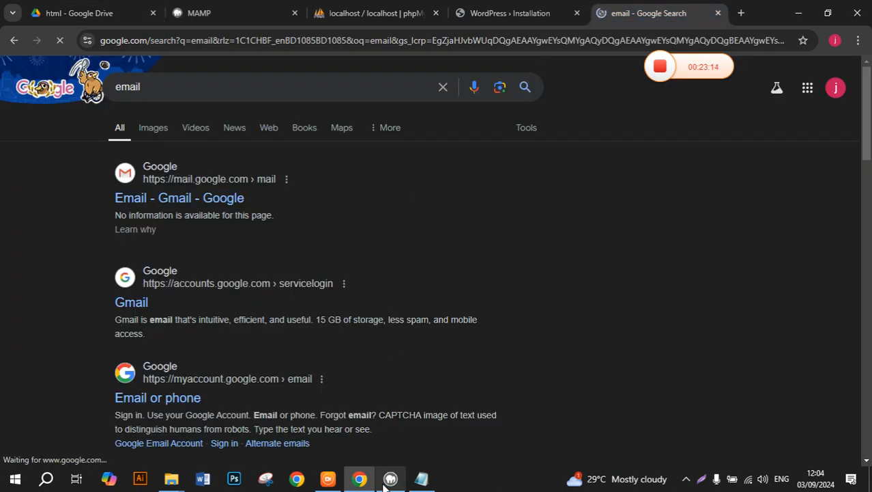
Enter the admin's Gmail address in Your Email and click Install WordPress.
click(373, 10)
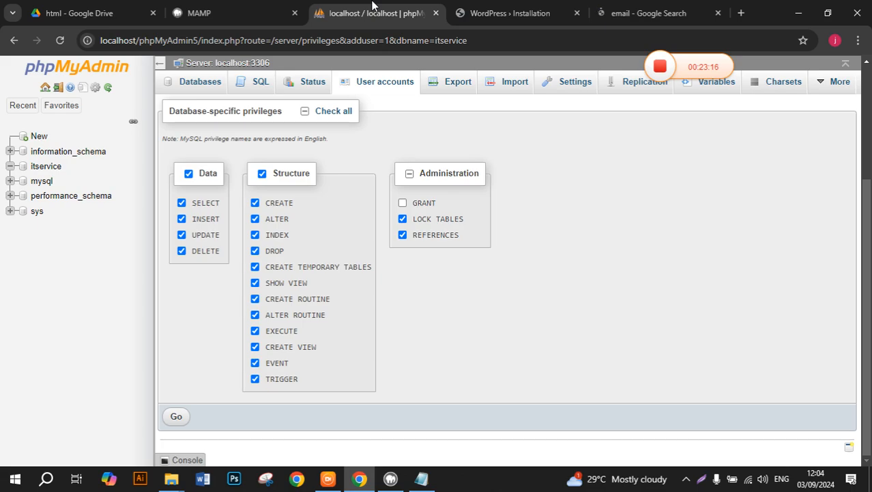
click(540, 13)
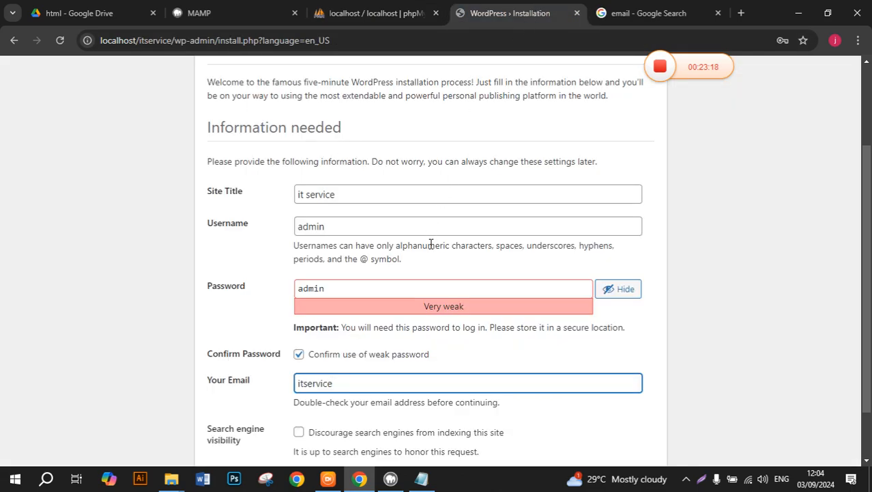
key(BackSpace)
key(BackSpace)
key(BackSpace)
key(BackSpace)
key(BackSpace)
key(BackSpace)
key(BackSpace)
key(BackSpace)
key(BackSpace)
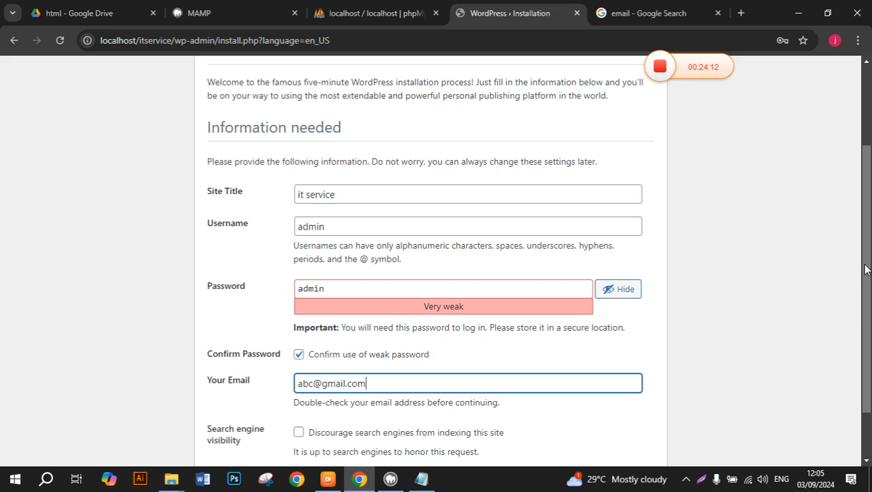
scroll(865, 286, down, 1)
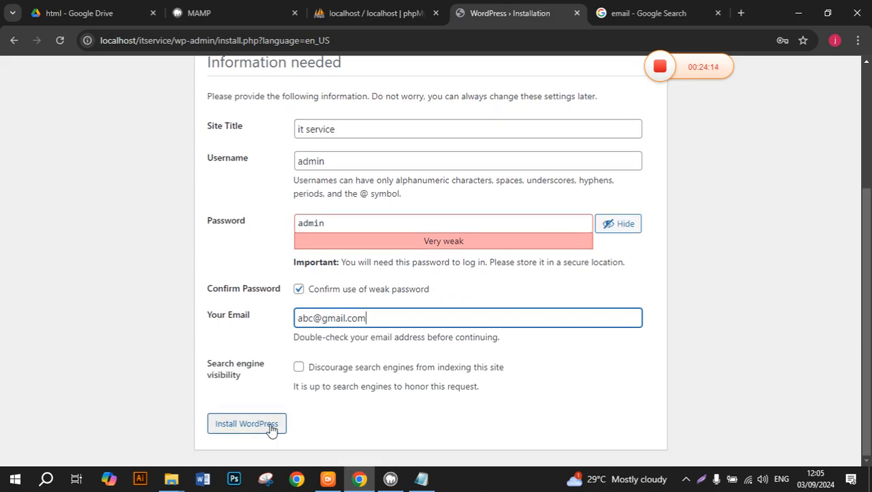
click(272, 428)
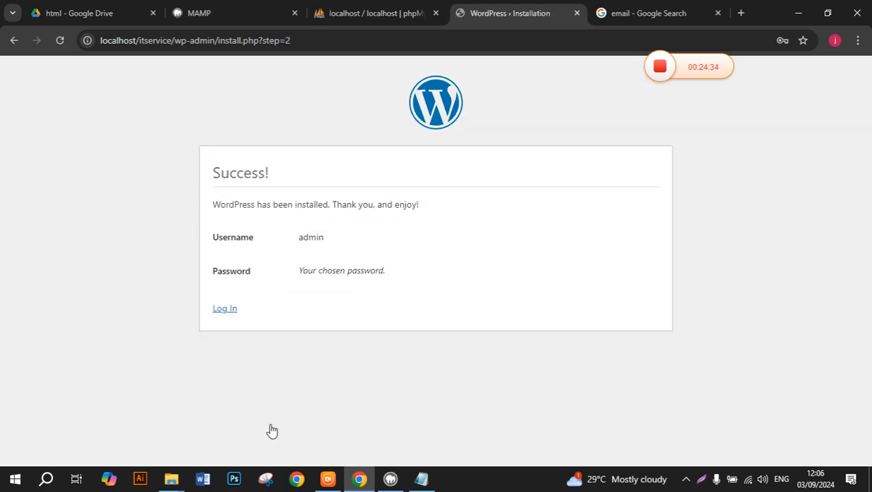
Launch phpMyAdmin from Tools on the MAMP start page, then return to the WordPress installation Success page.
click(203, 8)
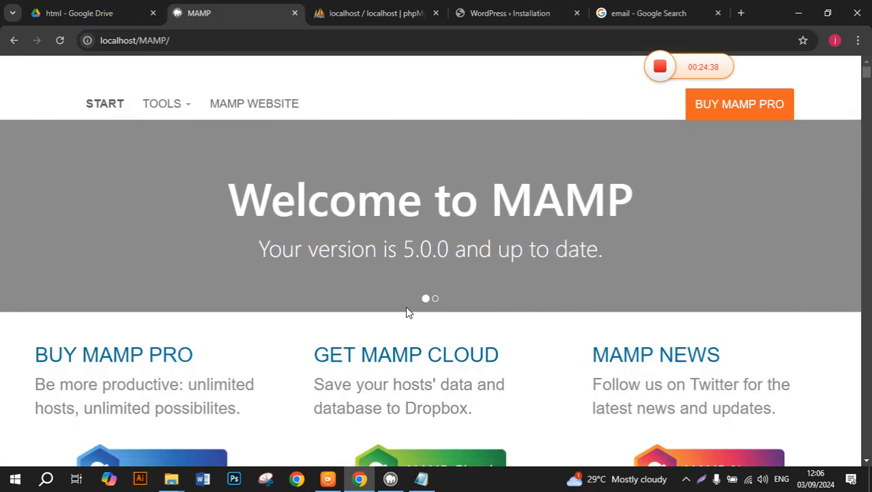
click(390, 478)
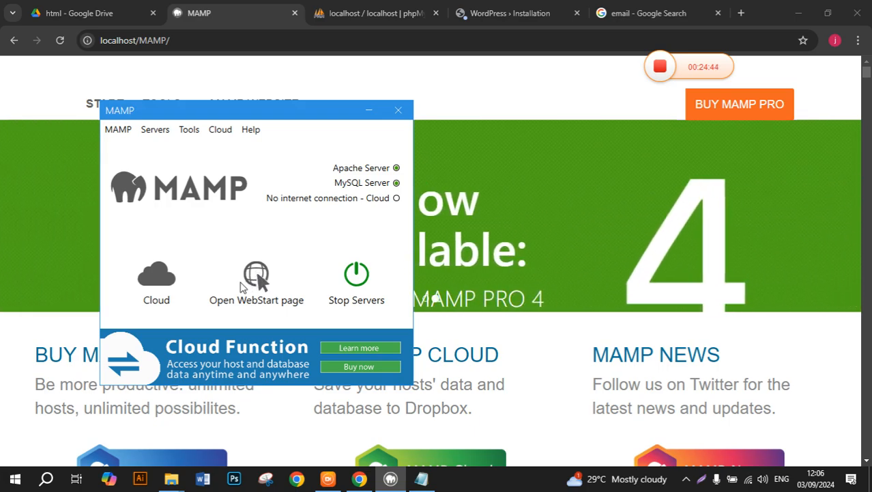
click(192, 35)
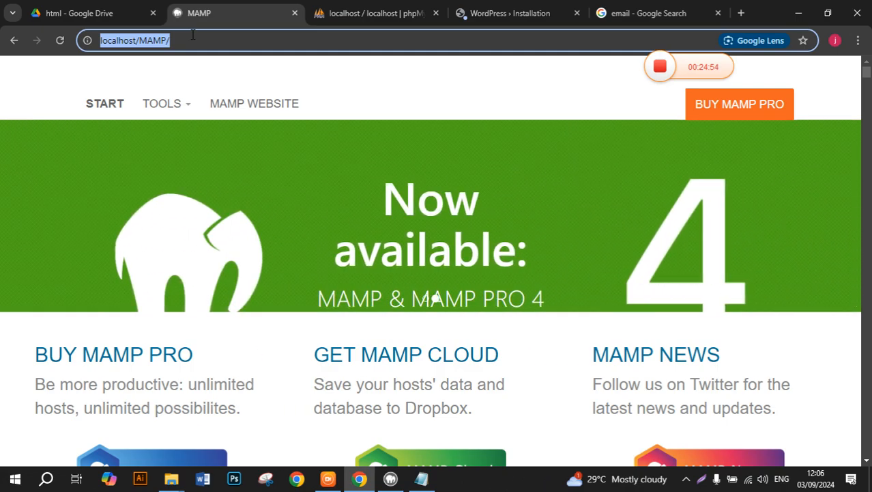
click(184, 107)
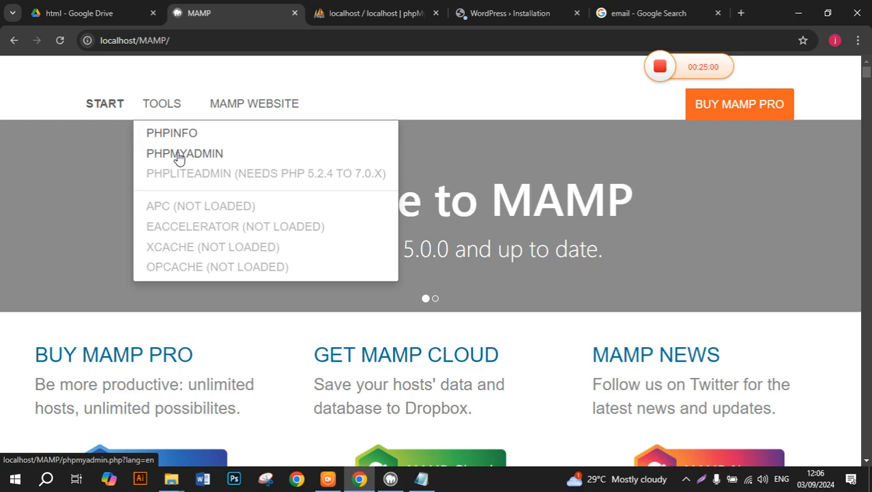
click(178, 157)
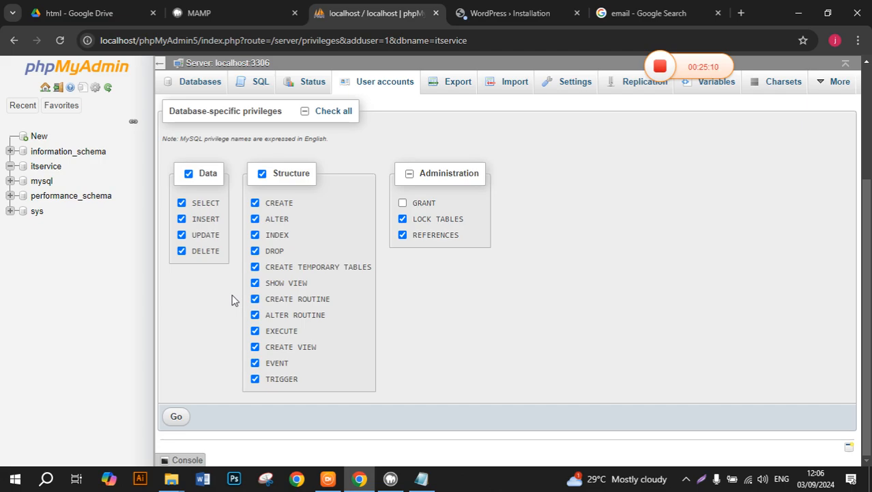
click(546, 10)
click(554, 220)
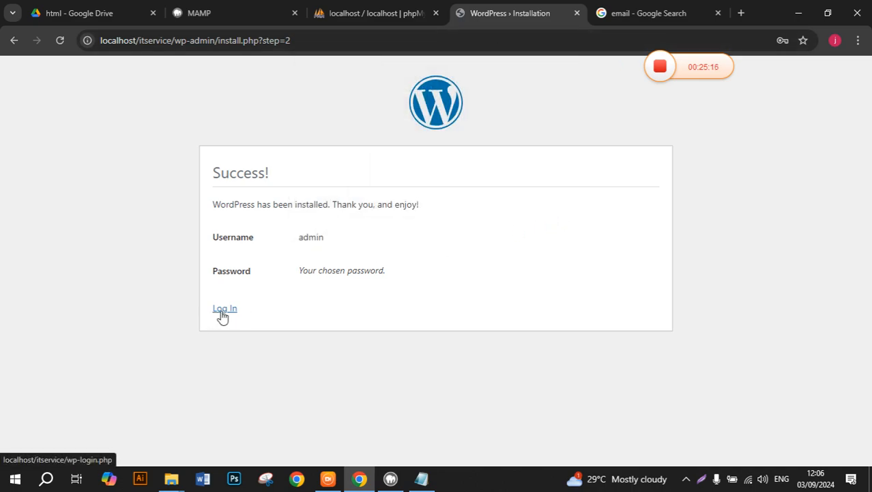
Log in to the it service site as admin and dismiss Chrome's password breach warning.
click(224, 309)
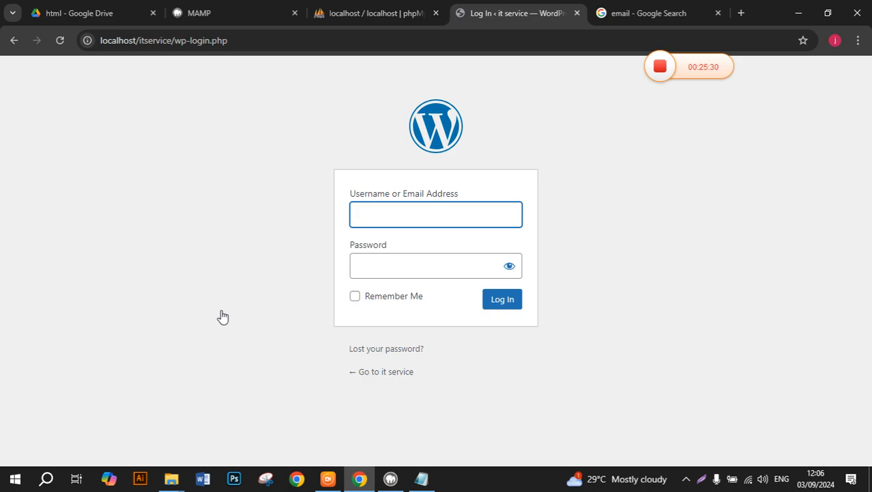
text(admin)
click(366, 266)
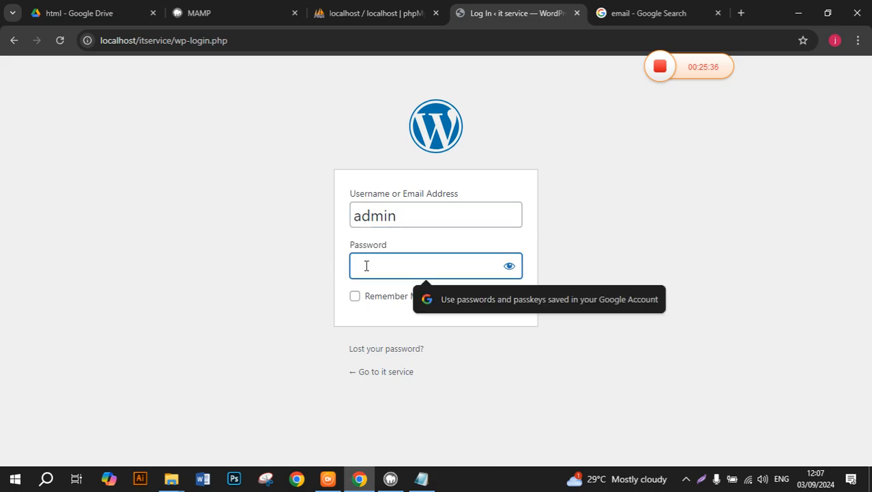
text(admin)
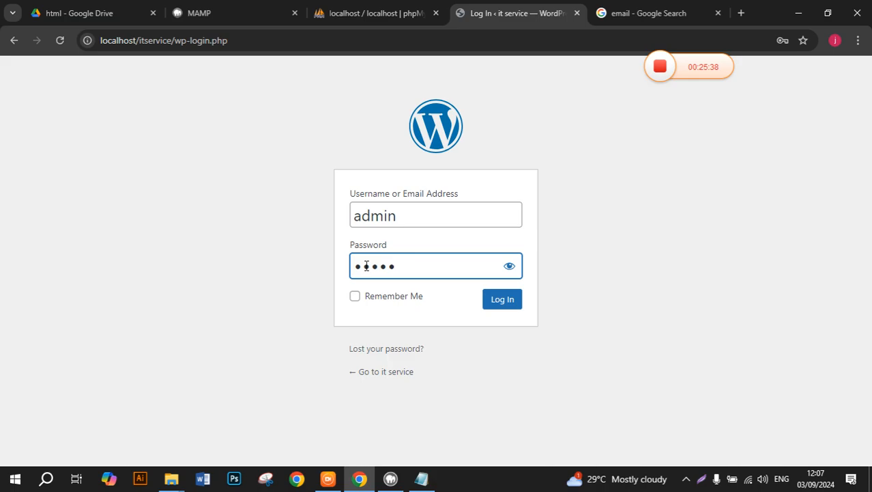
click(493, 303)
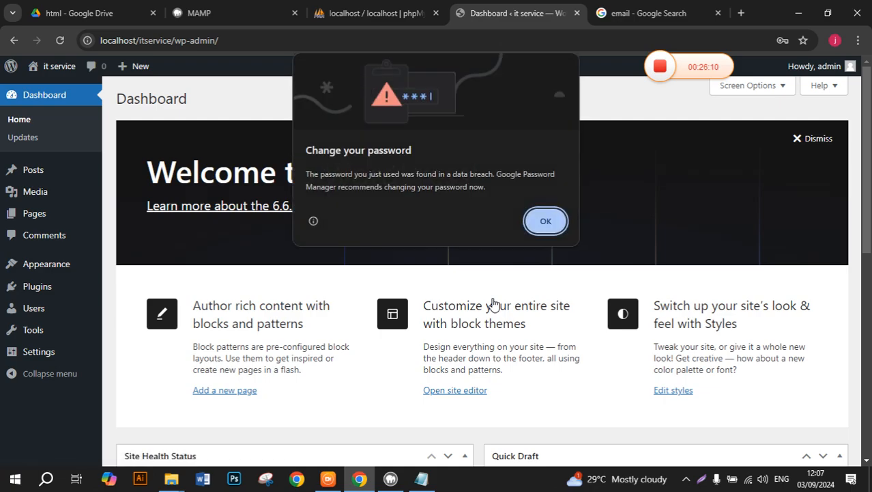
click(560, 226)
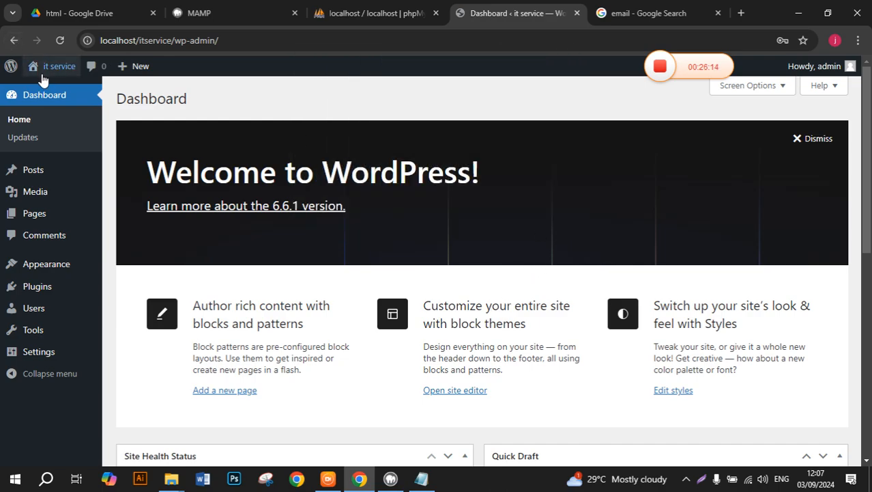
mouse_move(41, 79)
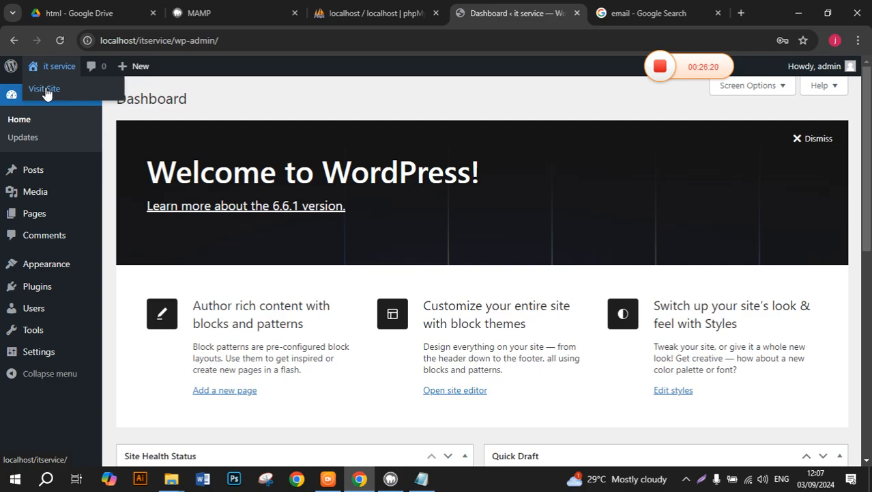
Visit the it service home page, scroll to the footer and back up, then open Sample Page.
click(45, 90)
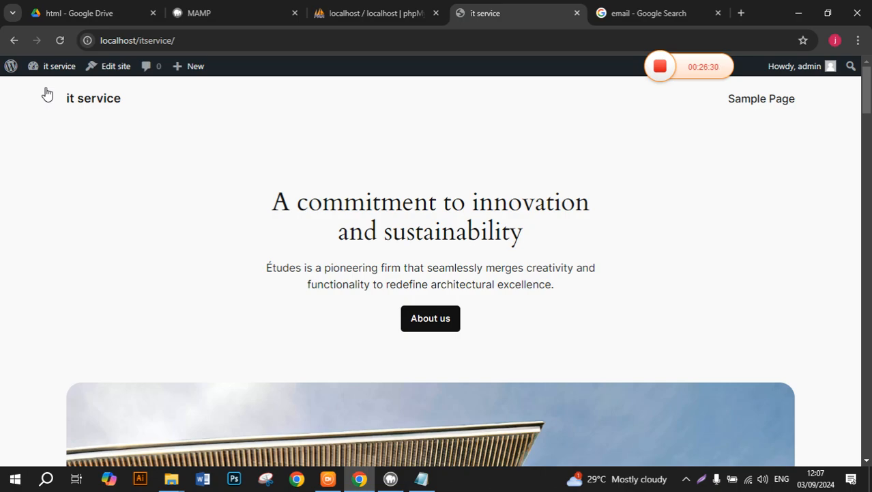
scroll(294, 138, down, 15)
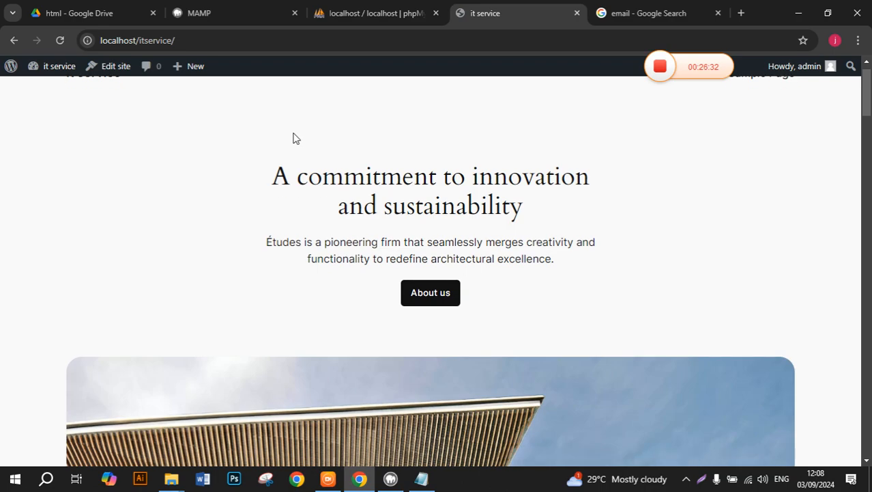
scroll(293, 138, down, 15)
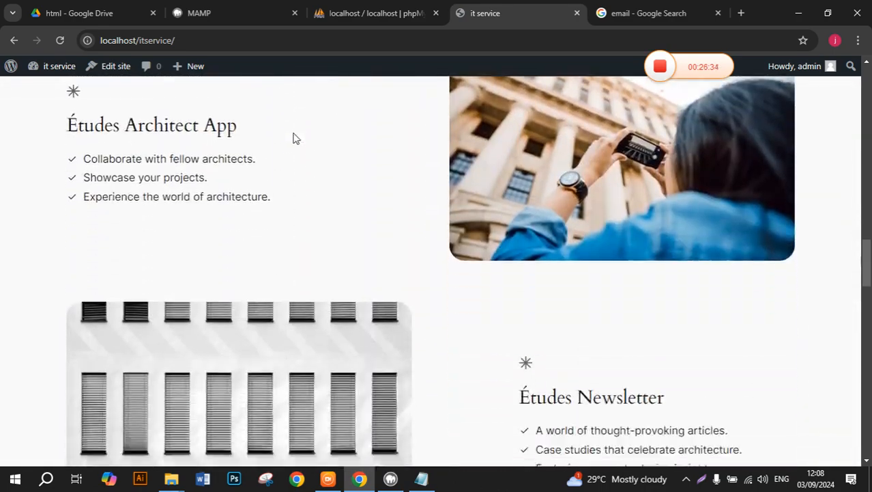
scroll(294, 139, down, 5)
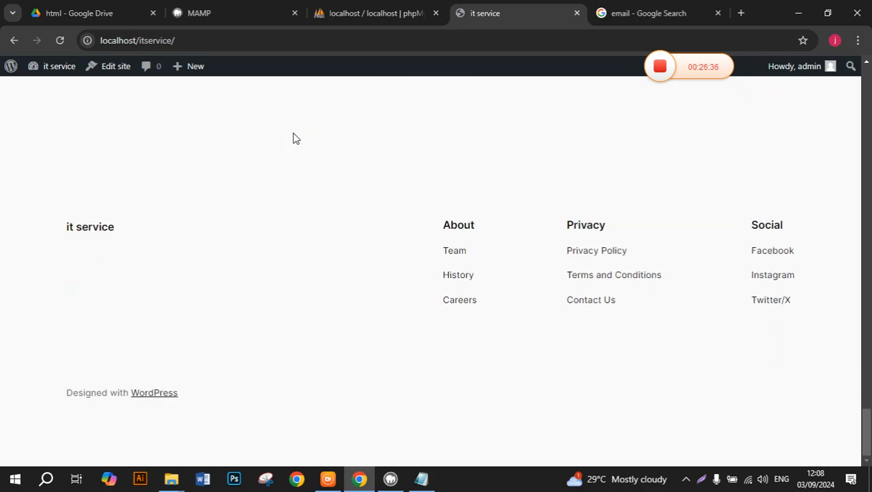
scroll(294, 139, up, 15)
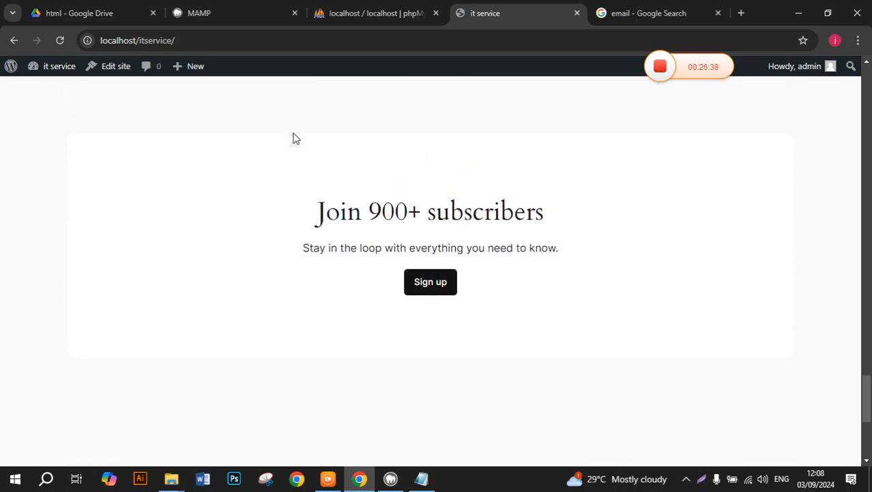
scroll(293, 138, up, 15)
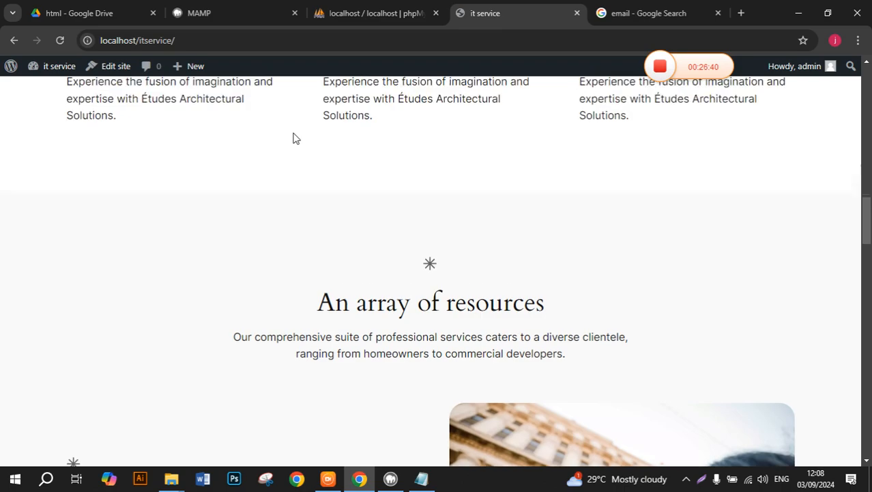
scroll(293, 139, up, 5)
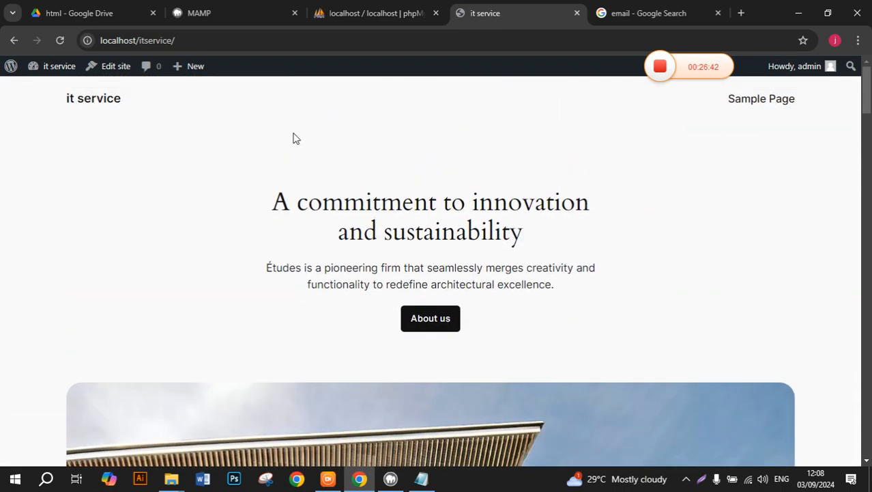
click(785, 101)
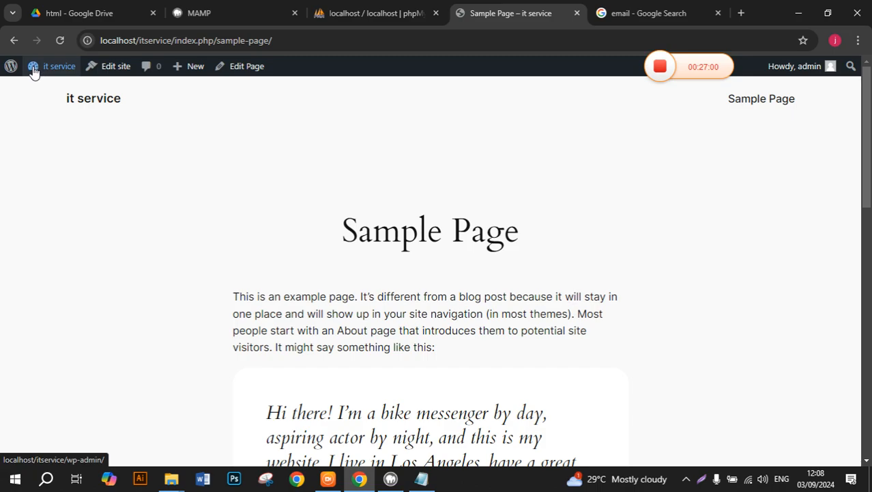
From the About WordPress page, open the site's Visit Site link in a new tab.
click(21, 46)
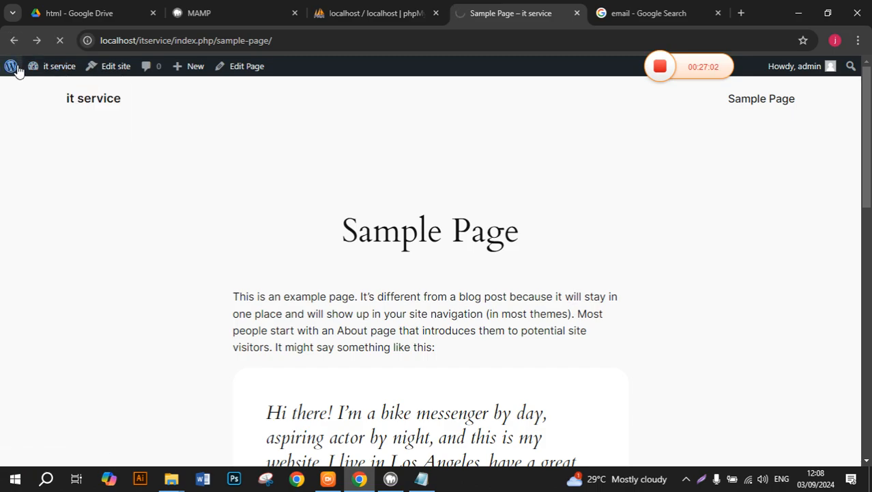
mouse_move(17, 71)
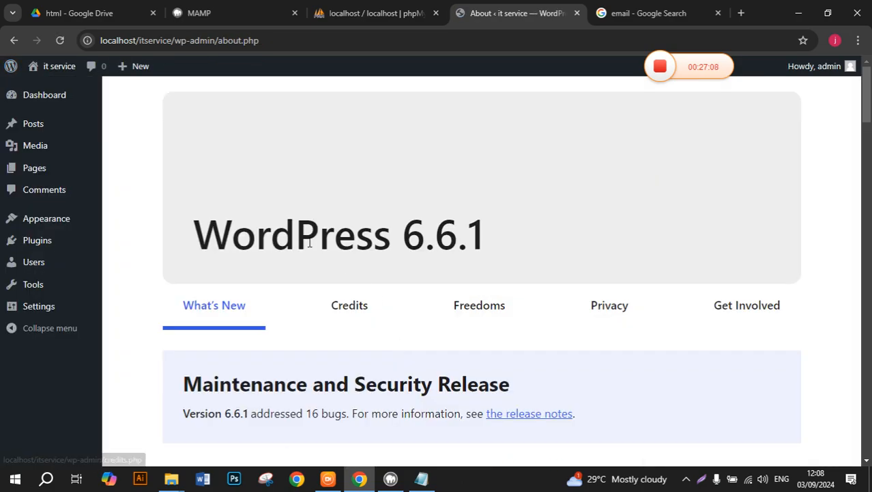
mouse_move(50, 71)
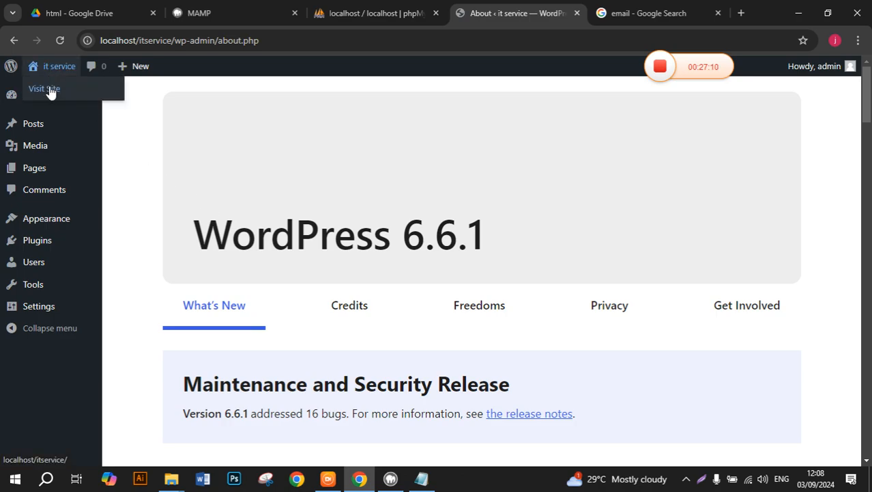
right_click(49, 88)
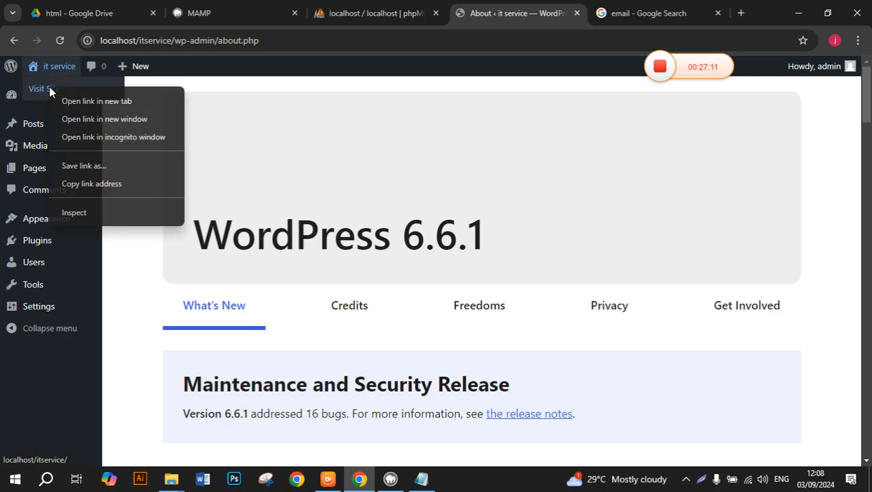
click(100, 103)
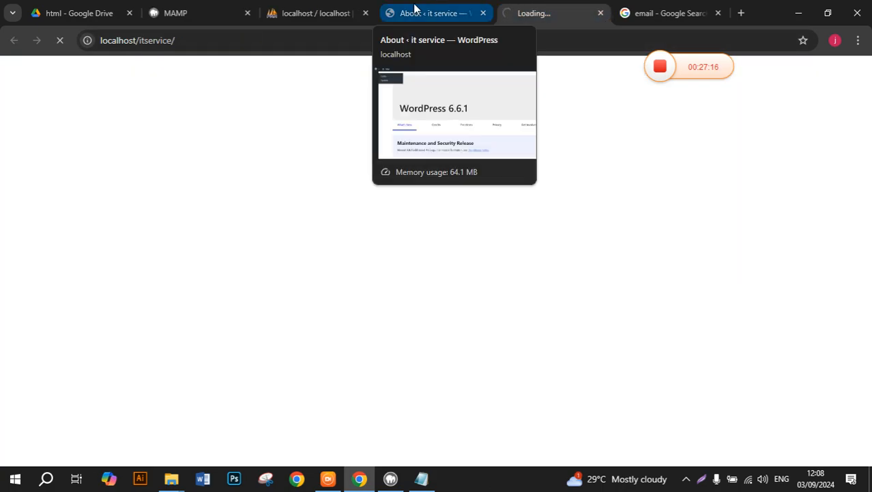
Put the original tab back on the admin Dashboard and switch to the front-page tab.
click(415, 11)
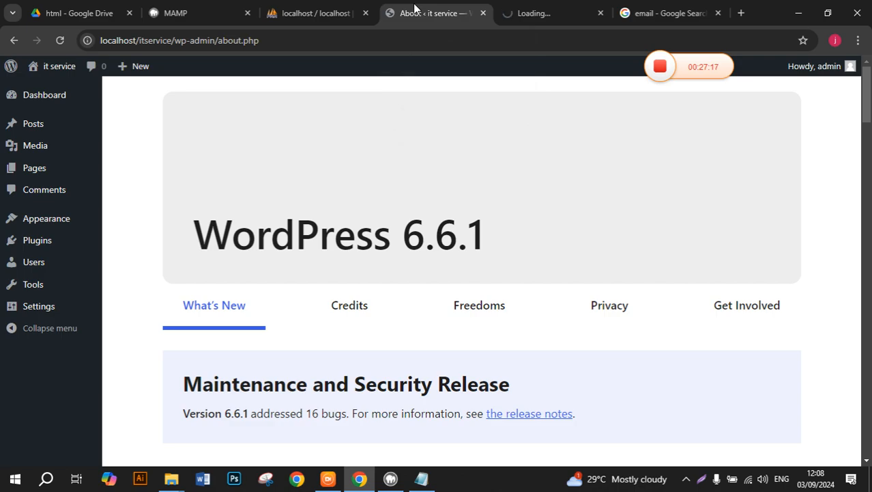
click(38, 96)
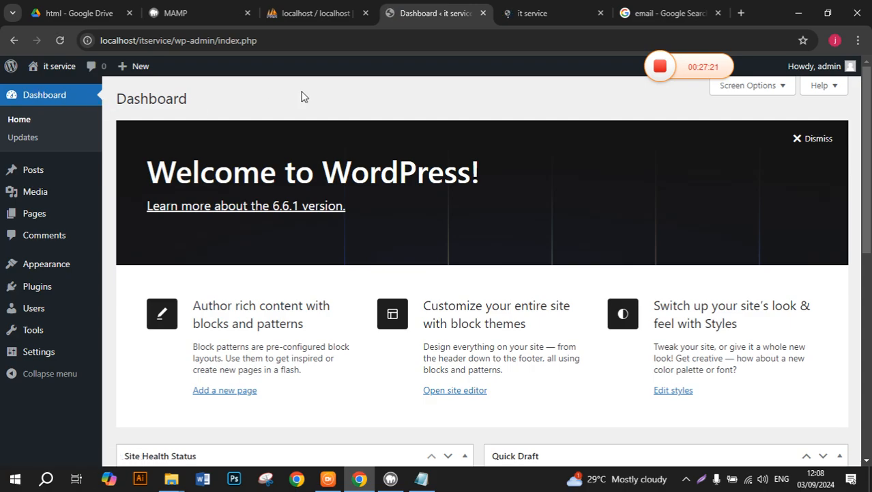
click(535, 13)
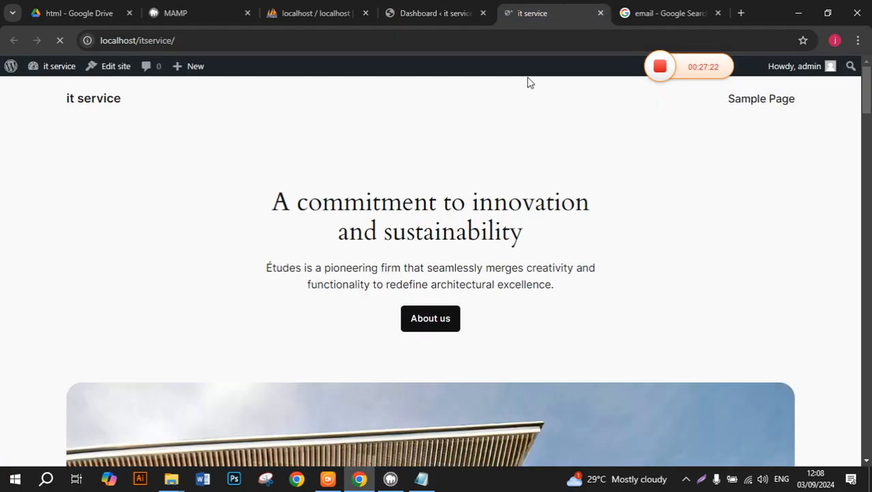